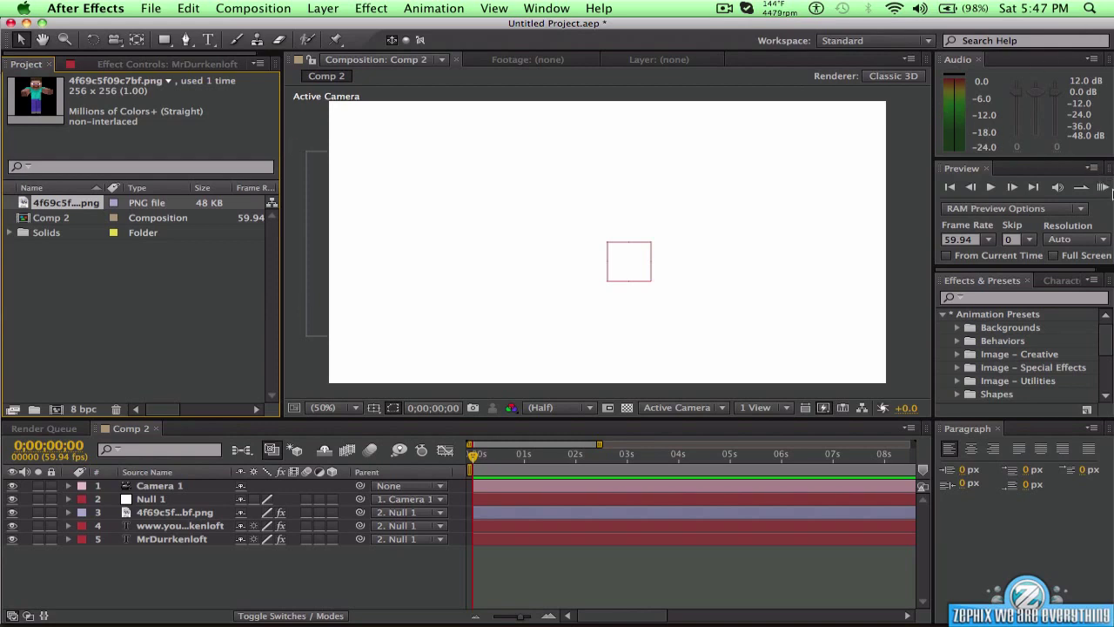
Preview the finished intro animation in Comp 2 from the start.
click(1102, 187)
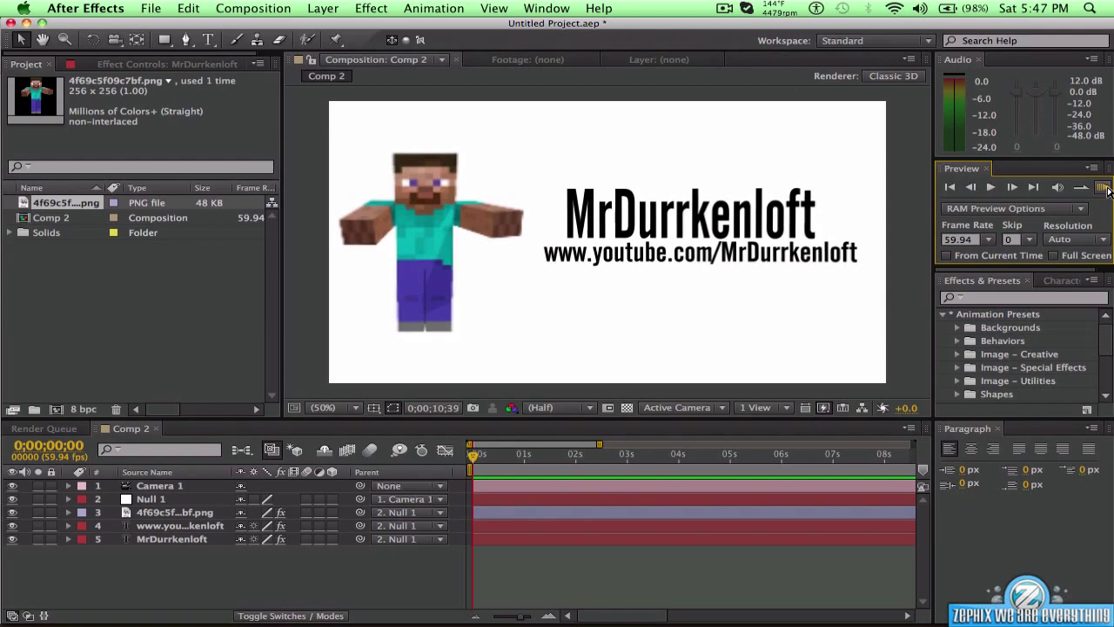
click(995, 187)
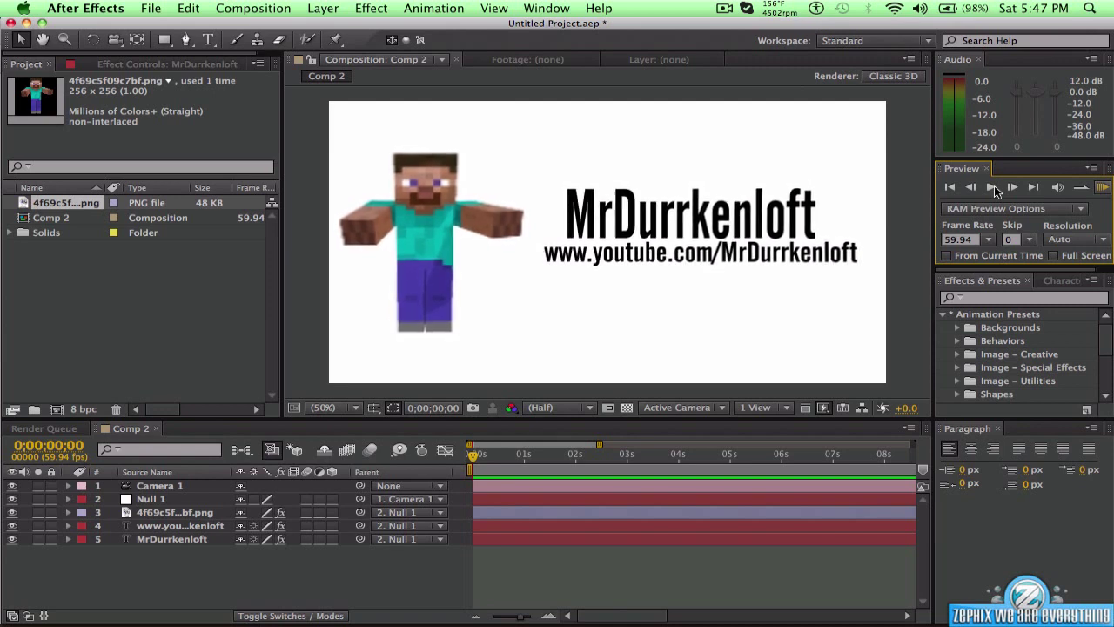
click(994, 186)
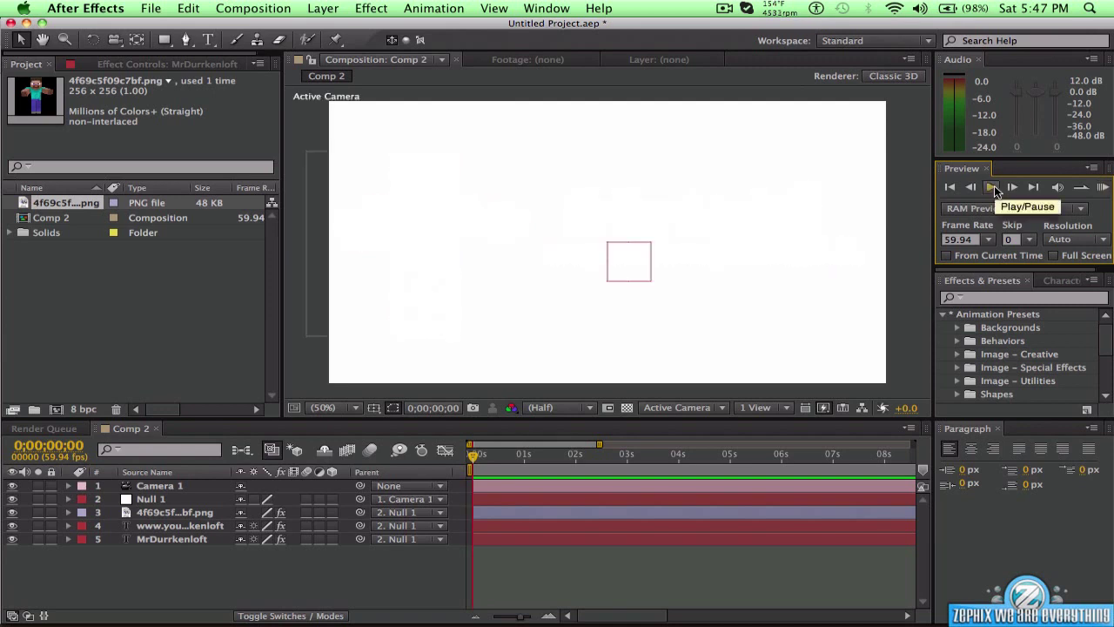
Create a new 1280 x 720 composition at 59.94 fps, 30 seconds long, with a white background.
click(253, 7)
click(252, 33)
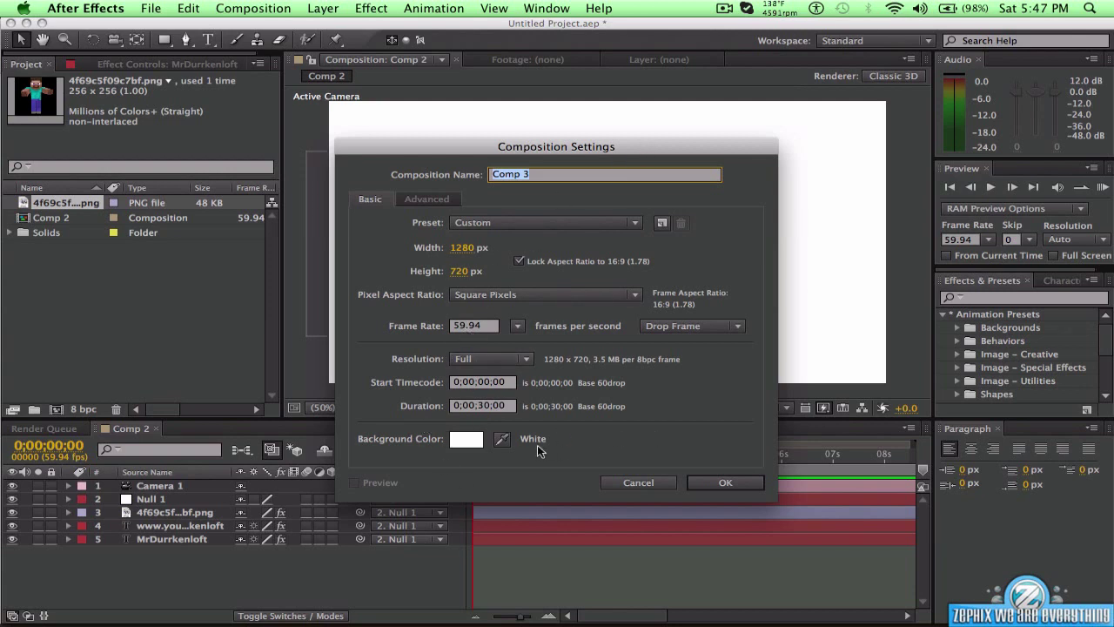
click(724, 481)
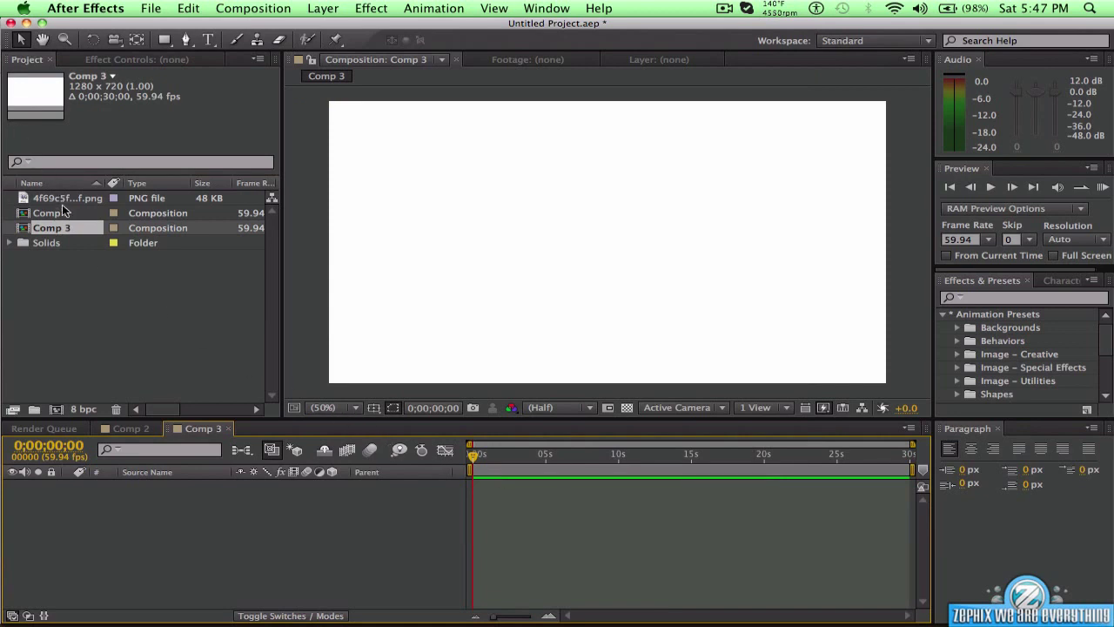
Delete Comp 2 and the Solids folder from the project, confirming both deletions.
click(63, 213)
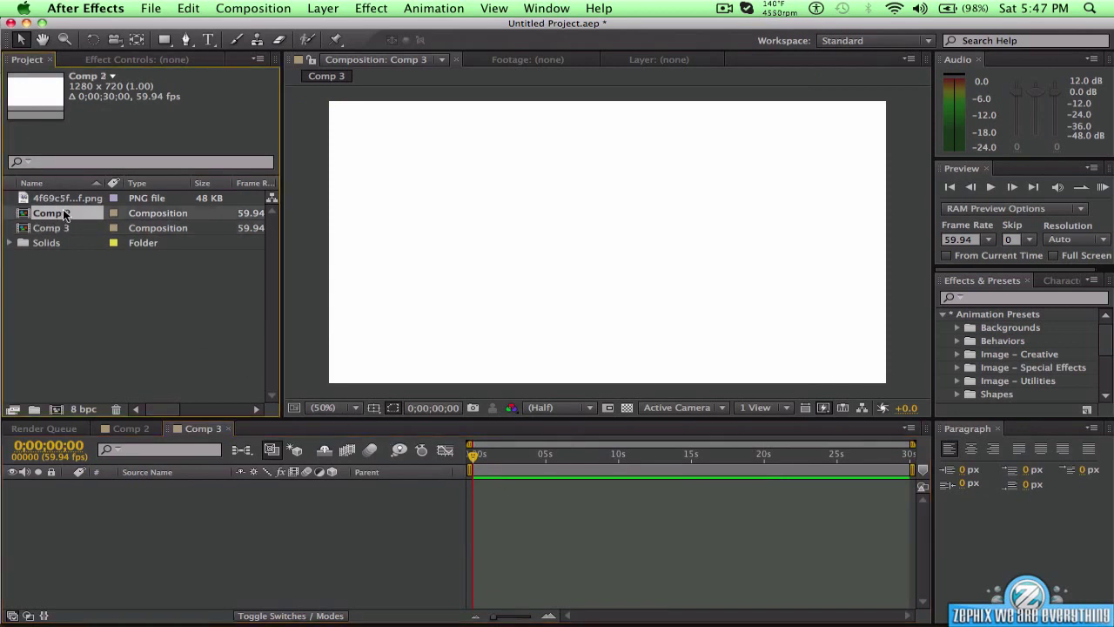
click(116, 409)
click(662, 349)
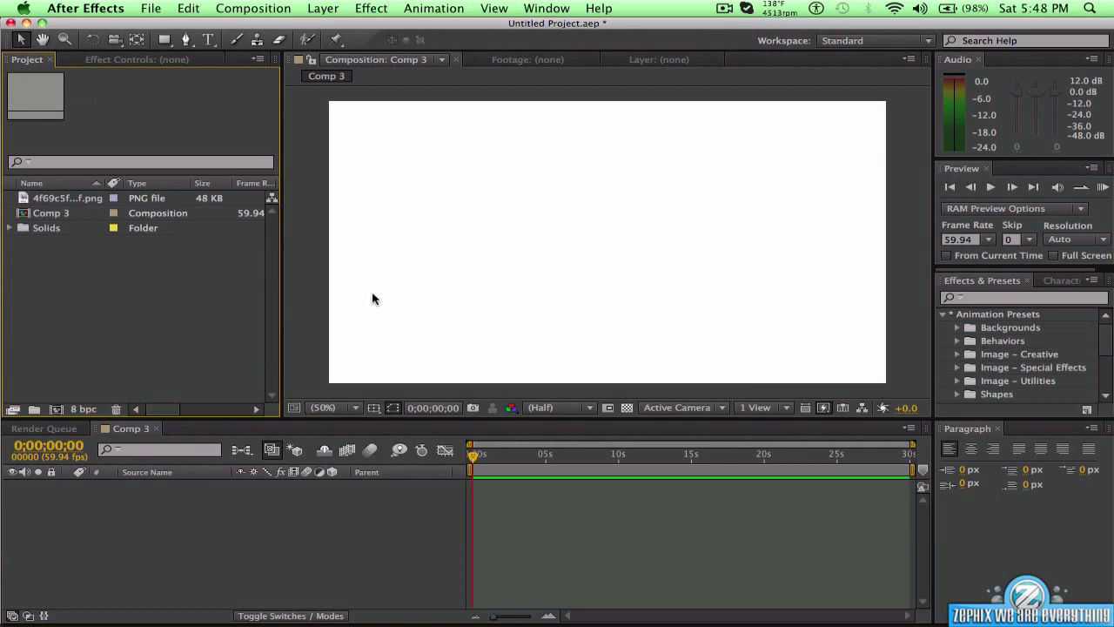
click(149, 228)
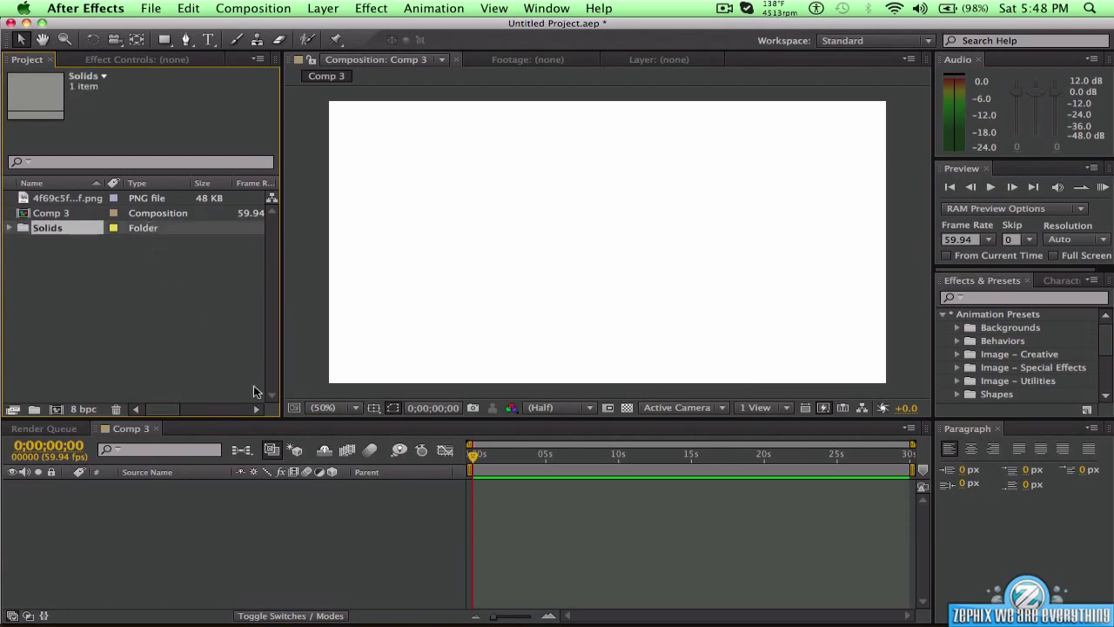
click(115, 408)
click(693, 345)
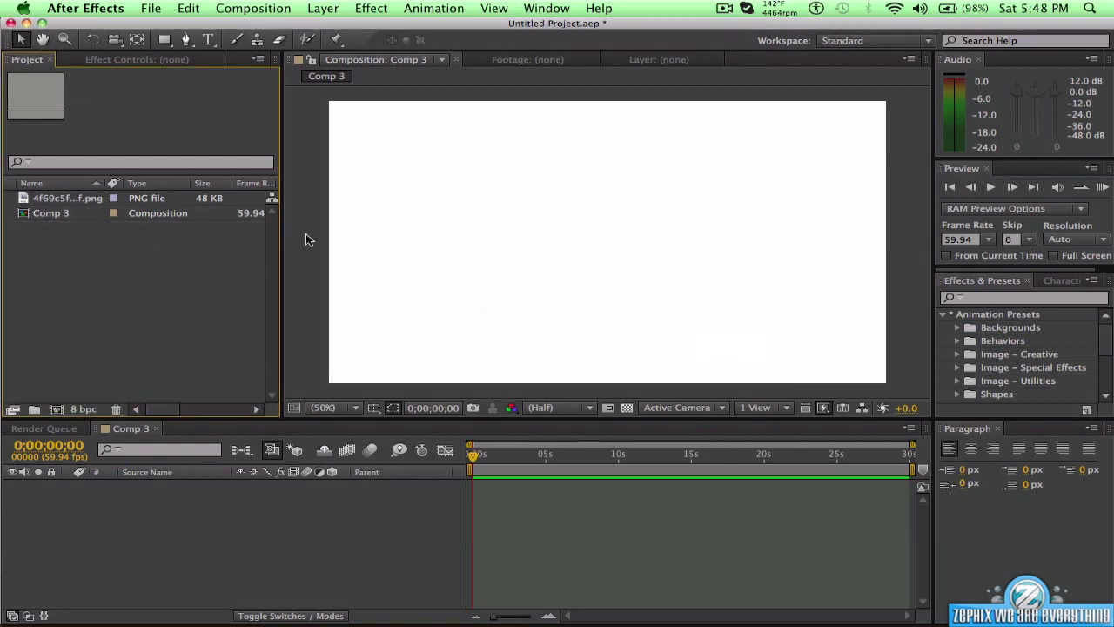
click(100, 203)
click(121, 245)
click(177, 213)
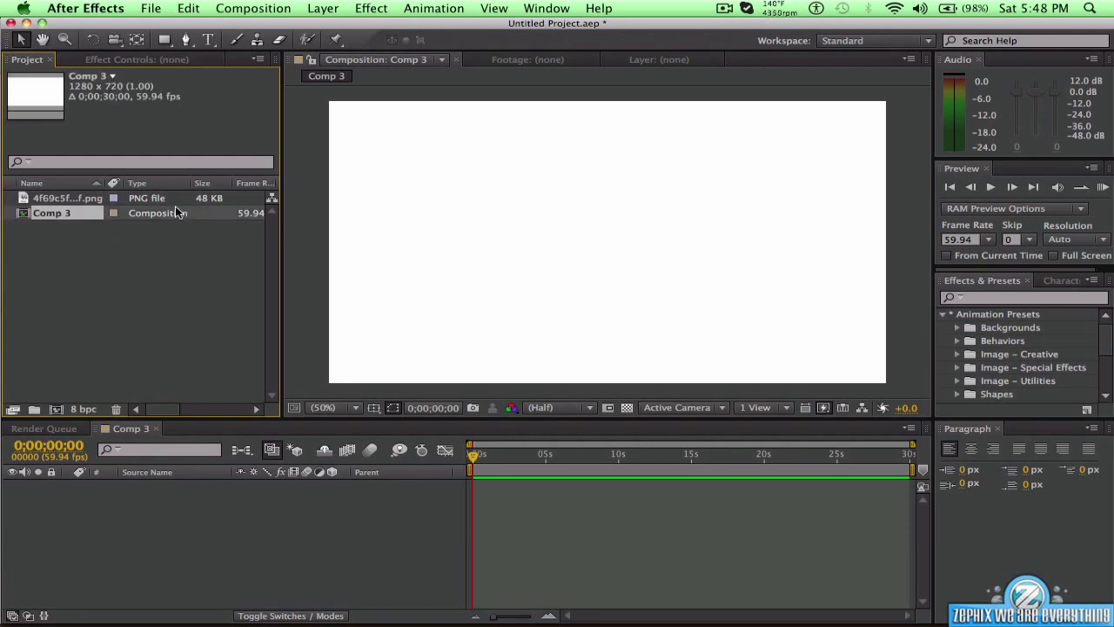
Add a text layer reading "MrDurrkenloft" at 205 px and place it in the upper right area of the composition.
click(210, 40)
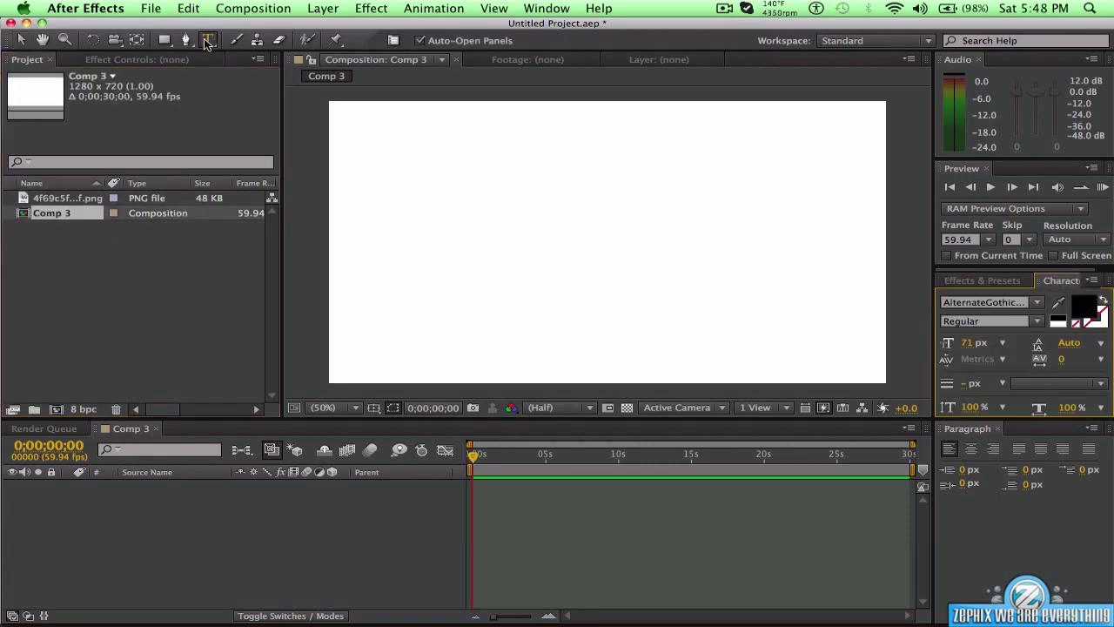
click(511, 183)
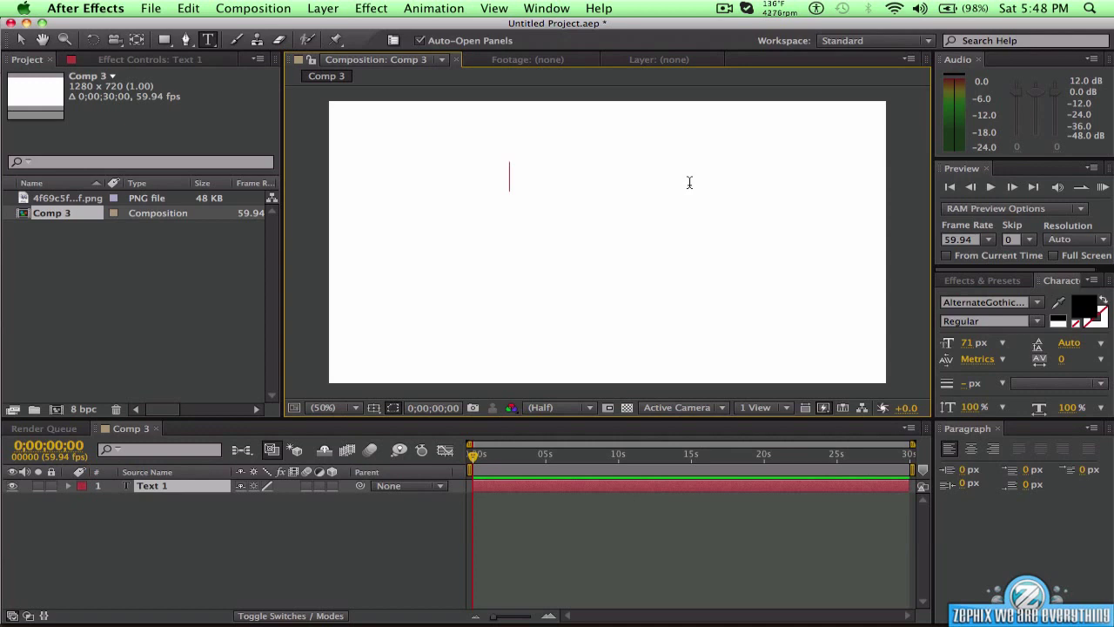
drag(966, 343, 1034, 345)
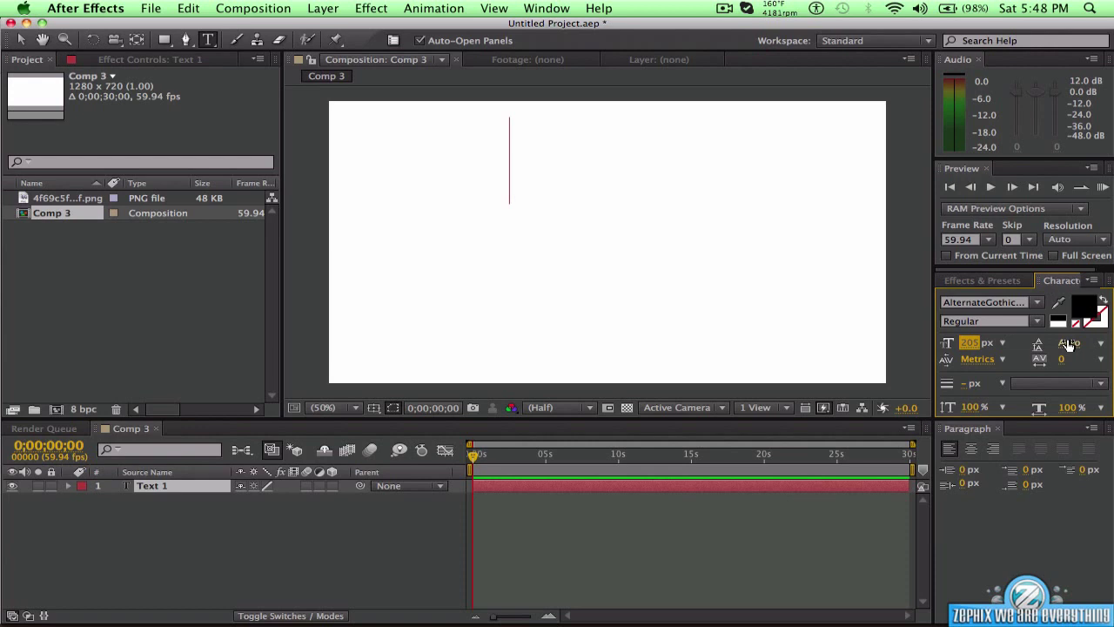
text(r)
key(BackSpace)
text(MR)
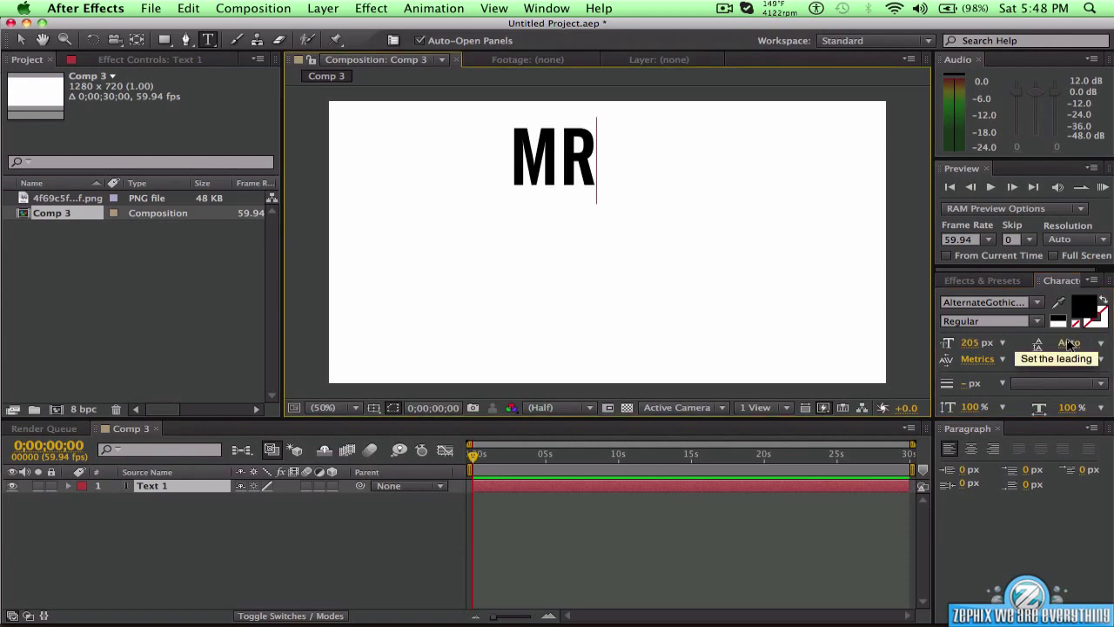
key(BackSpace)
text(rDurrkenloft)
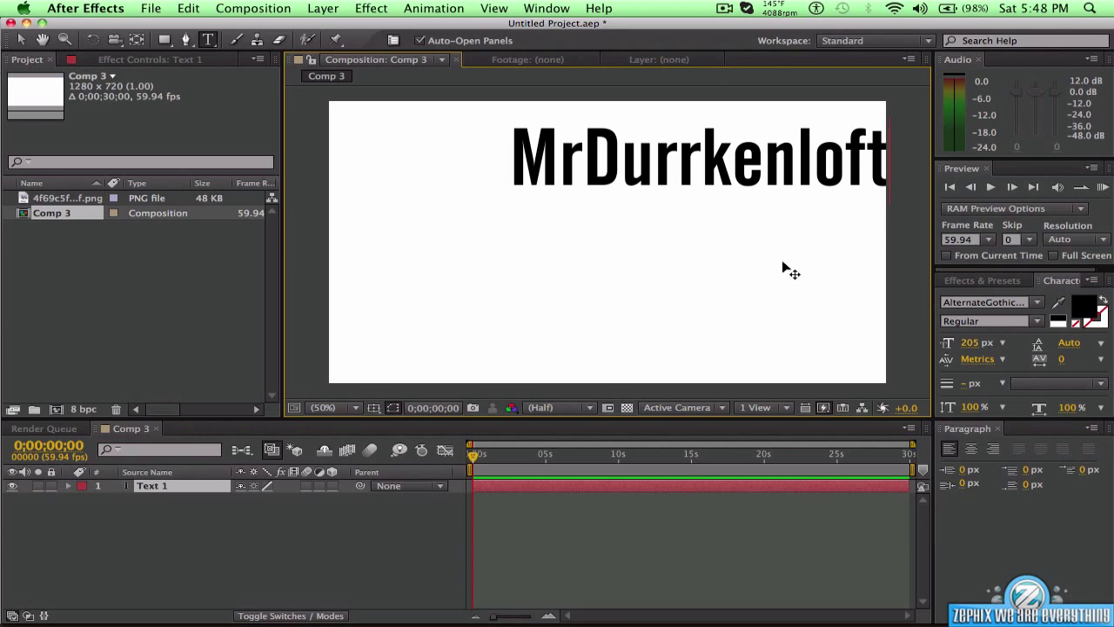
drag(788, 272, 773, 300)
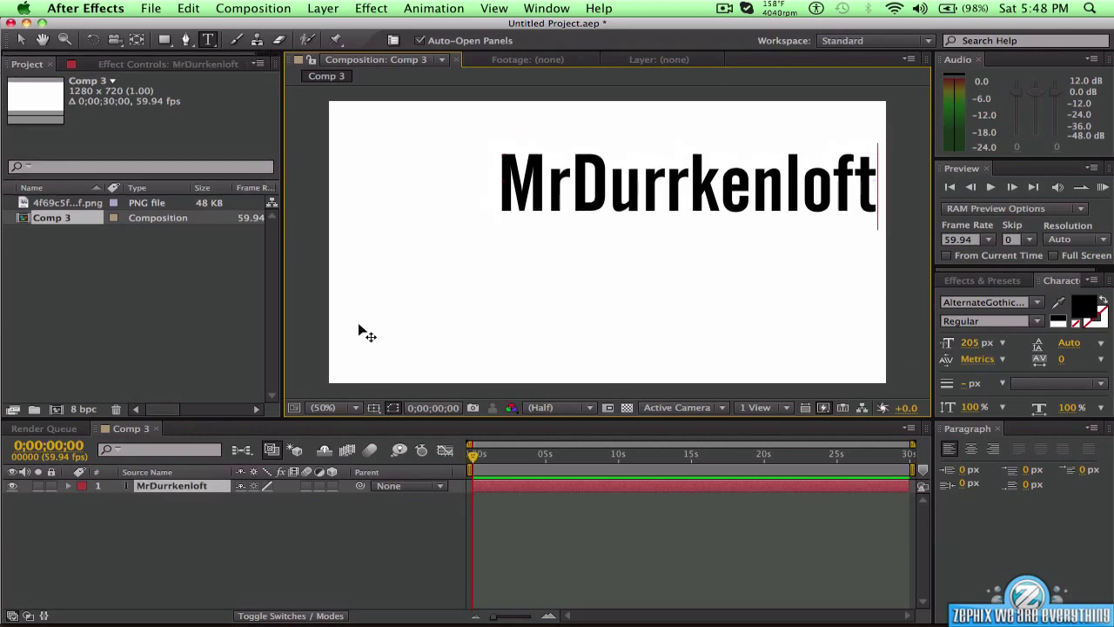
click(195, 546)
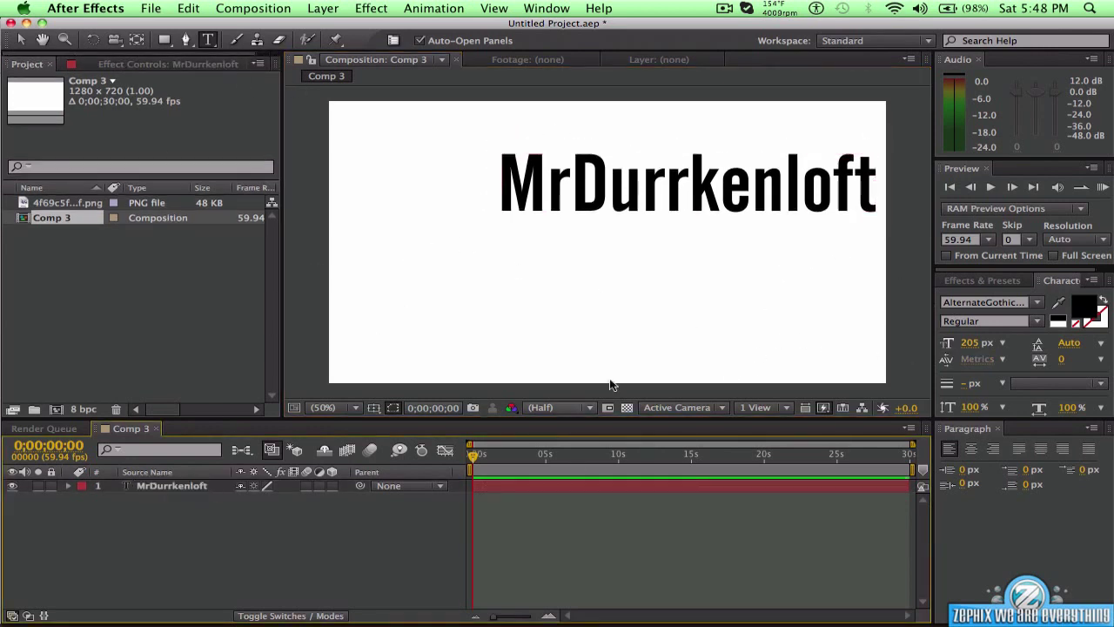
click(520, 274)
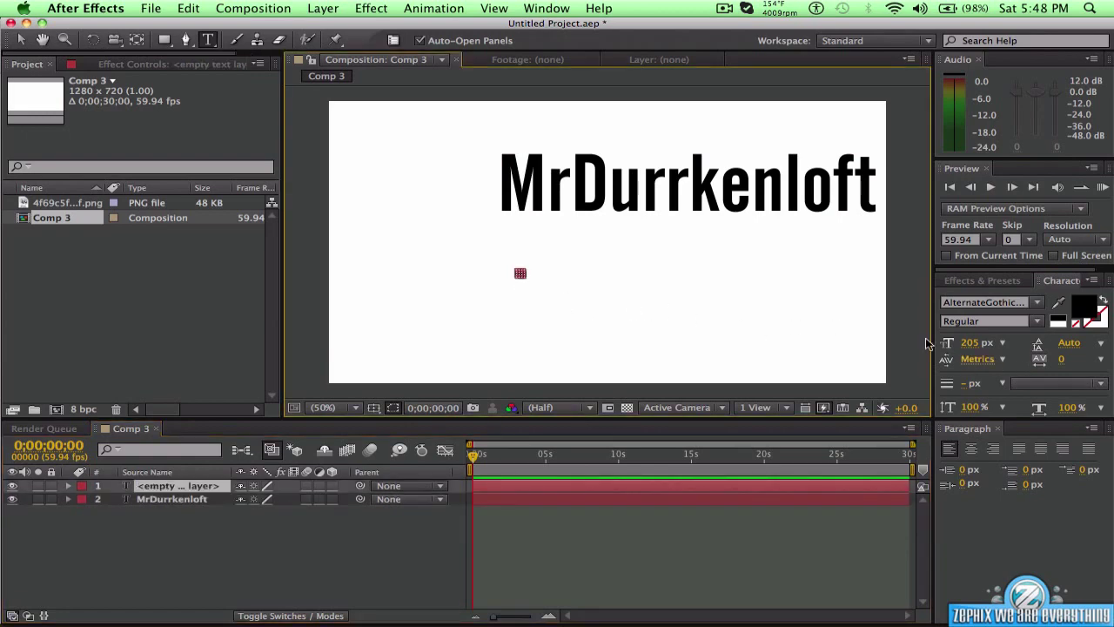
click(193, 8)
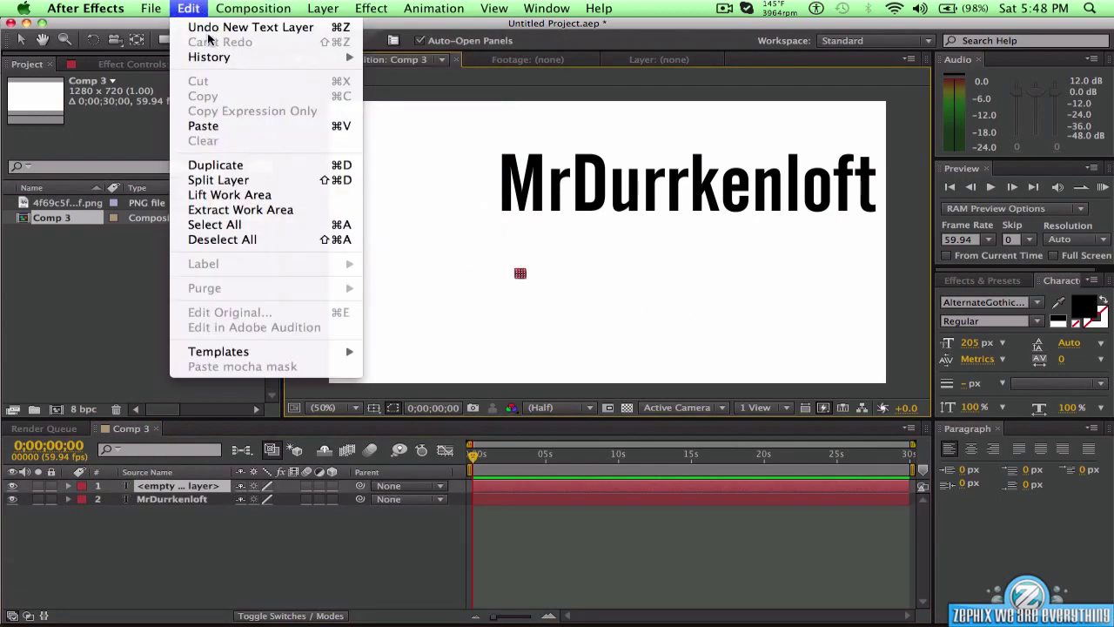
click(209, 27)
click(521, 266)
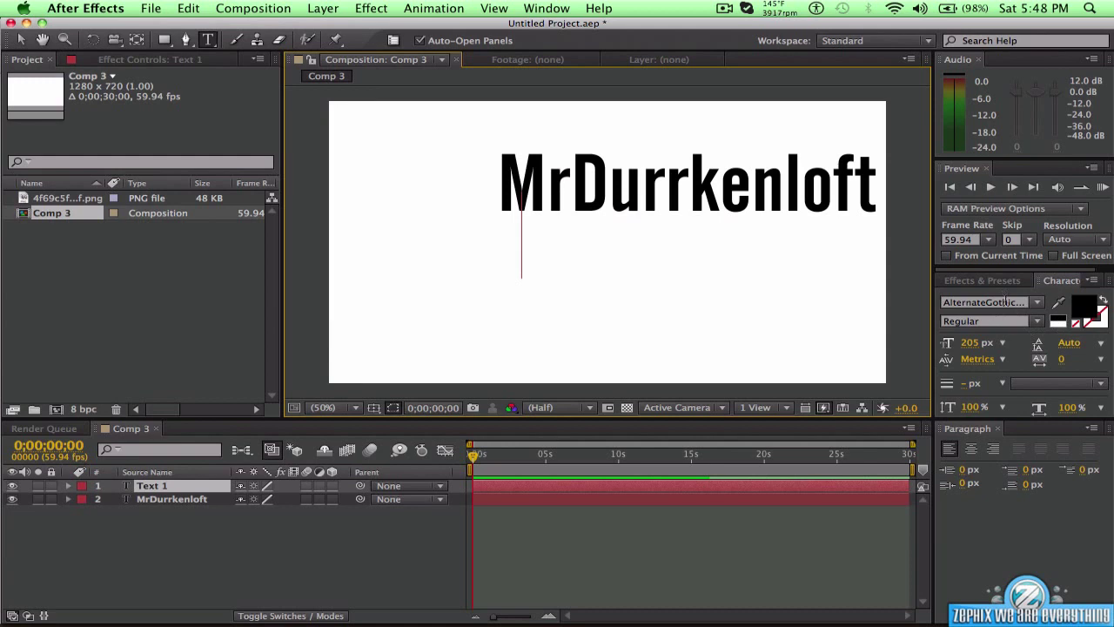
drag(975, 345, 796, 338)
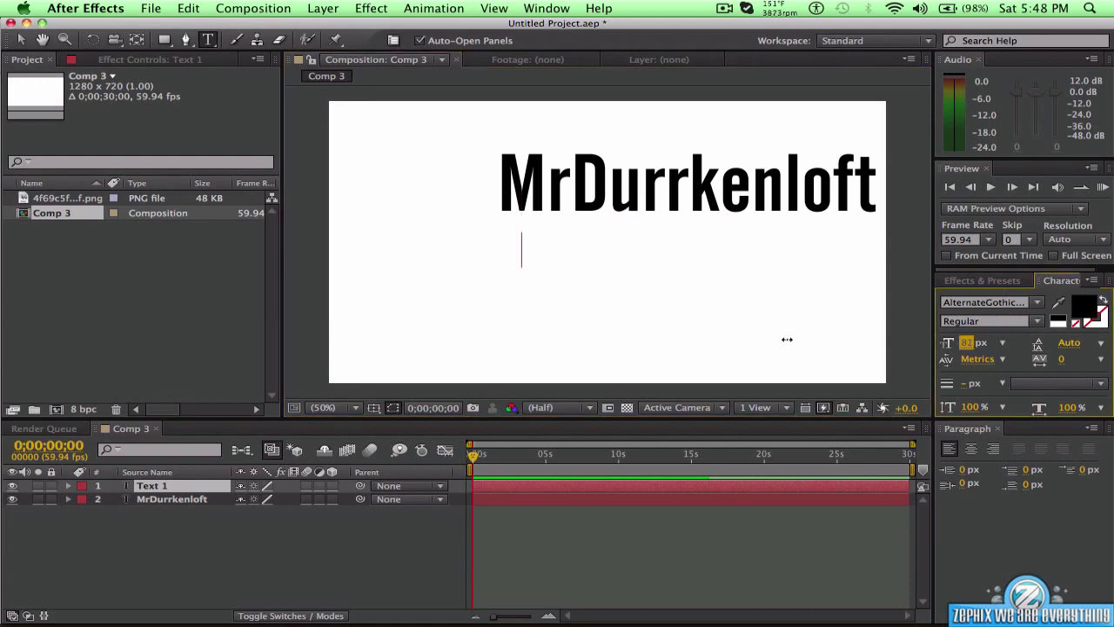
text(w)
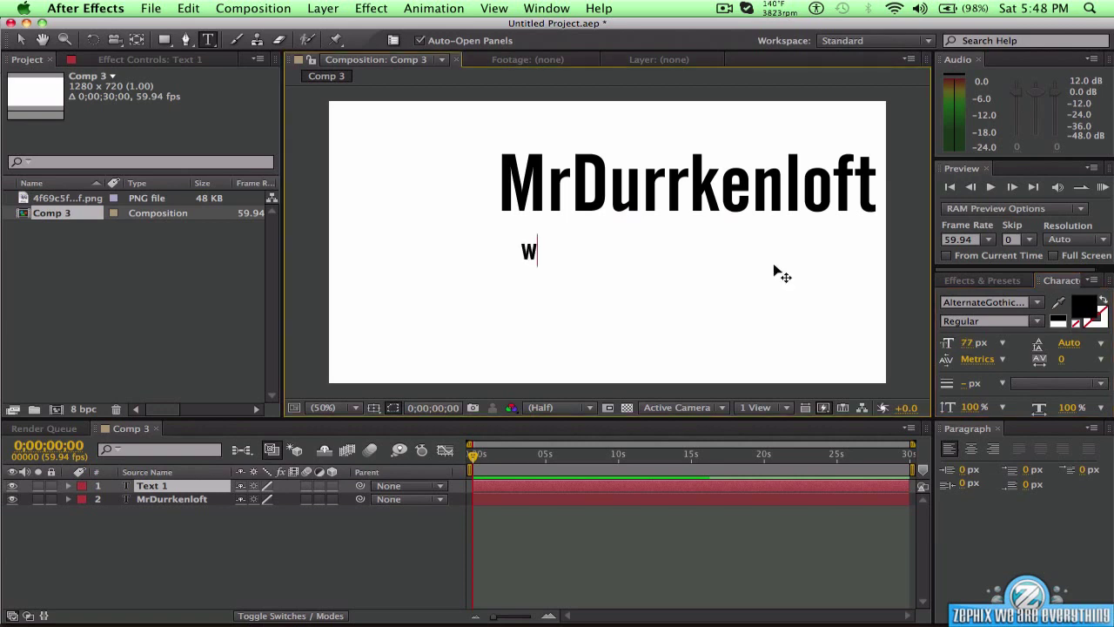
text(ww.youtube.com)
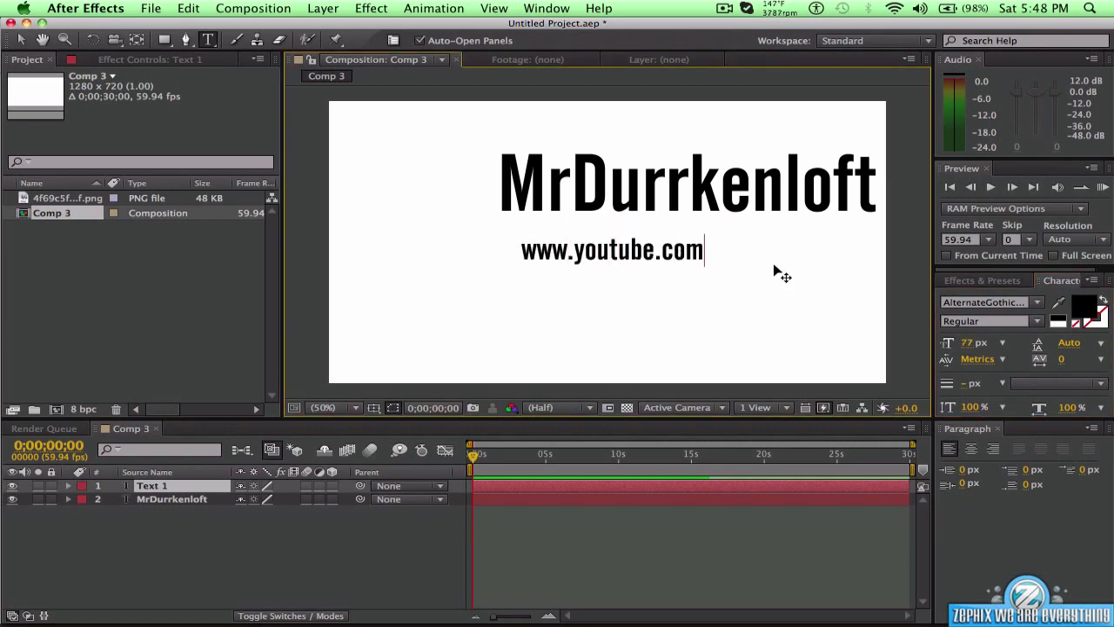
text(/Mr)
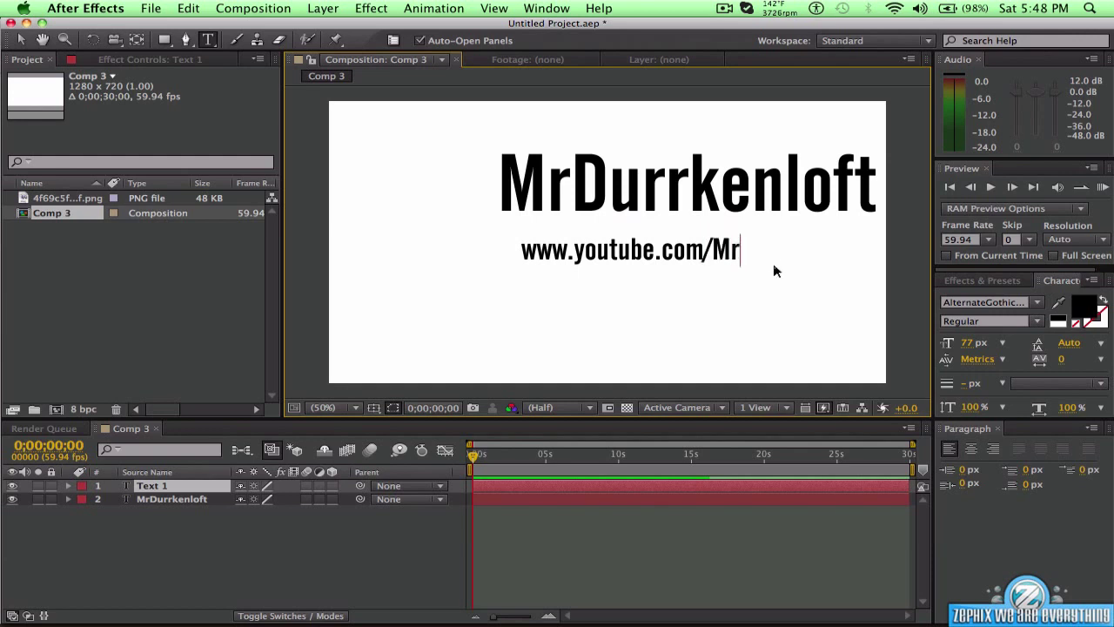
text(Durrkenloft)
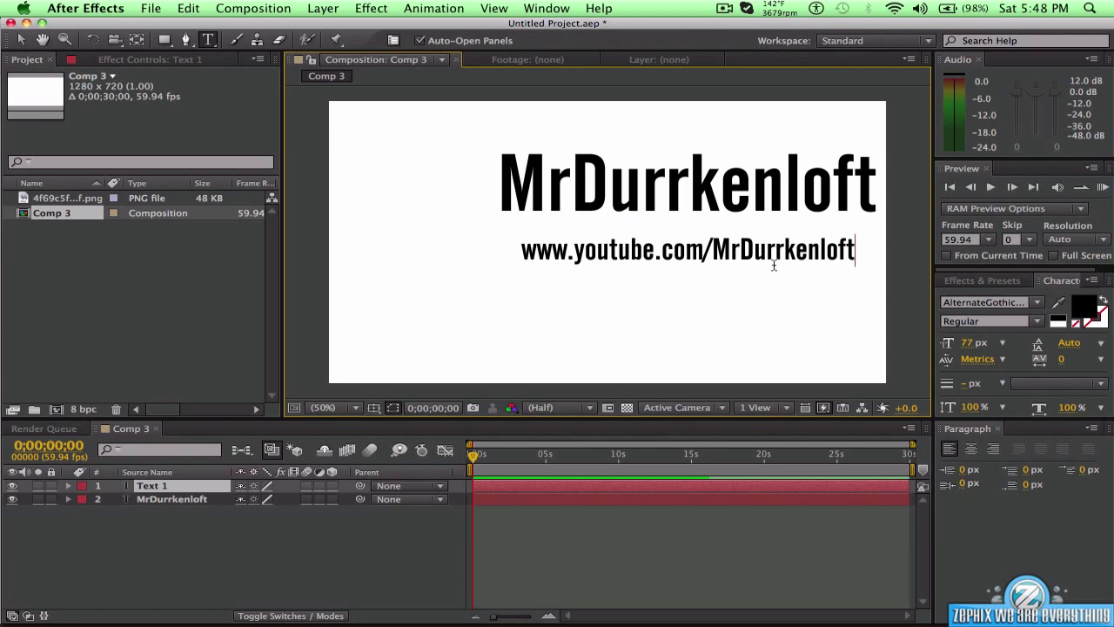
click(146, 333)
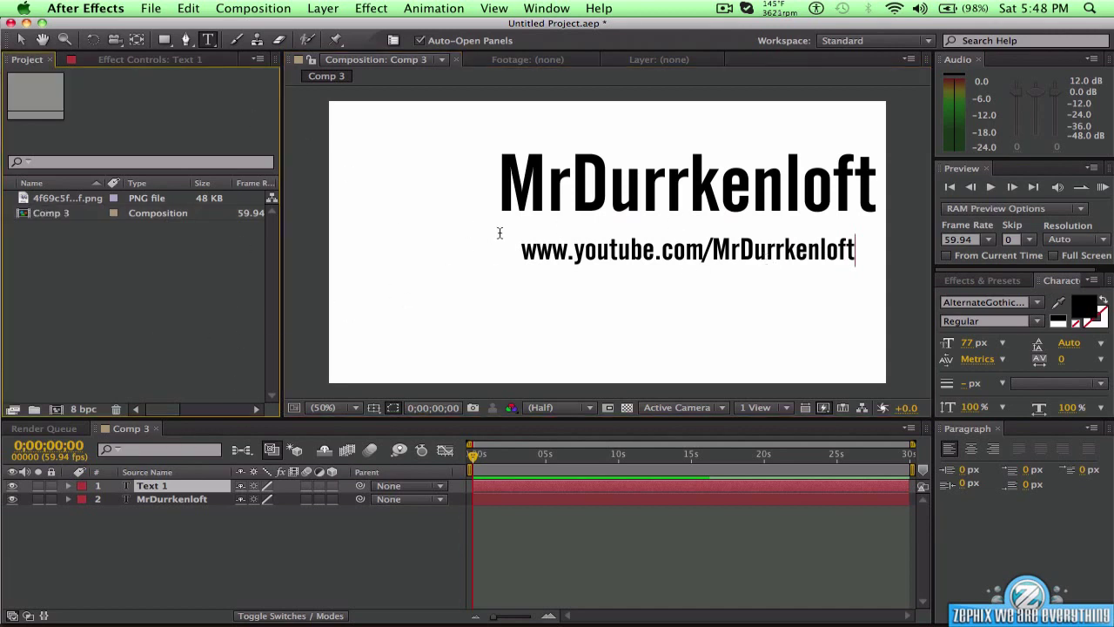
Move both text layers down to mid-frame so the title sits directly above the channel URL.
click(21, 39)
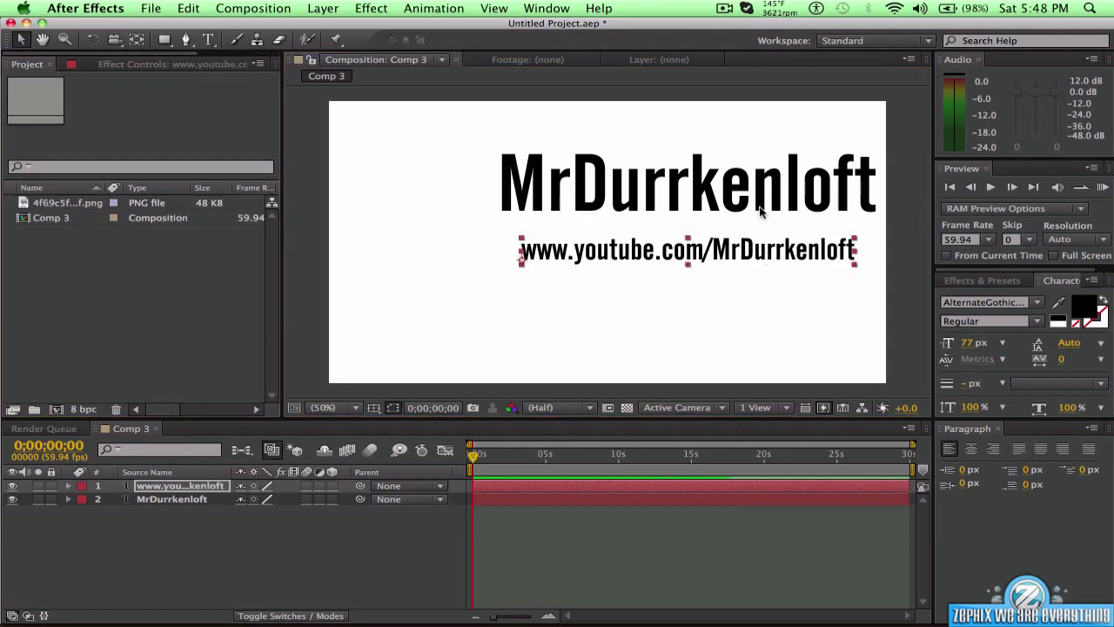
drag(724, 207, 716, 234)
click(712, 222)
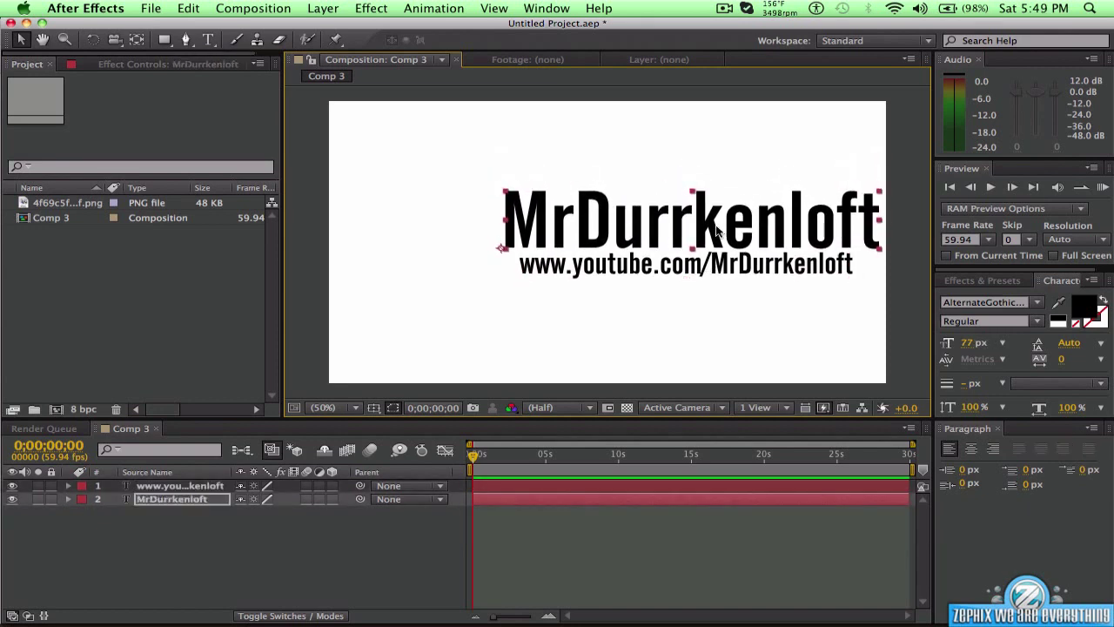
click(106, 260)
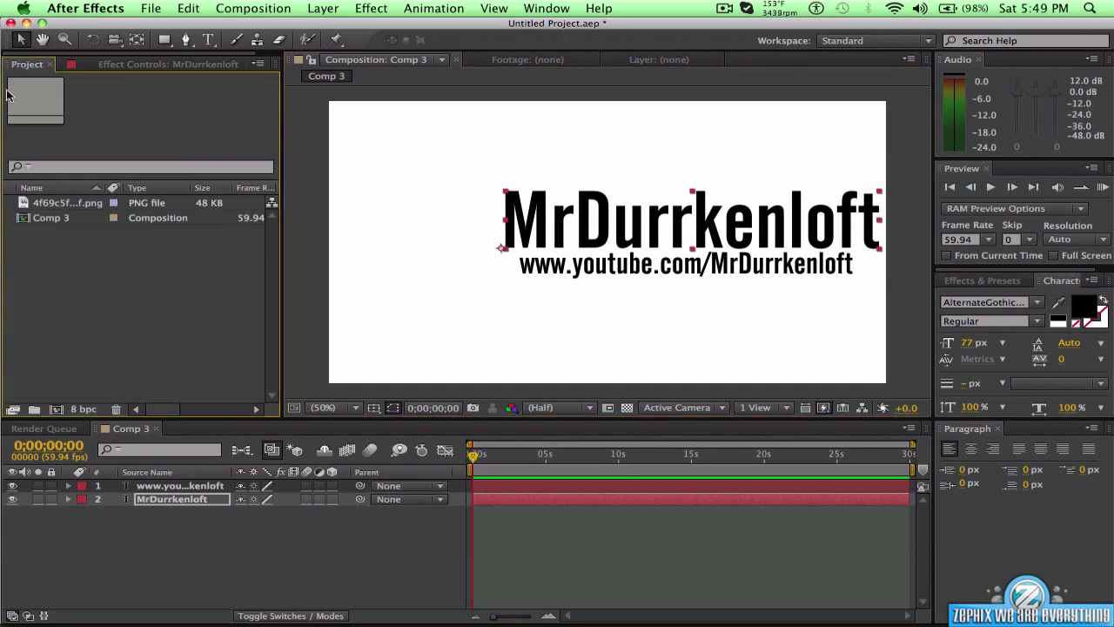
Place the Minecraft character PNG at the left of the composition, enlarge it to about twice its size and position it beside the text.
drag(86, 202, 399, 229)
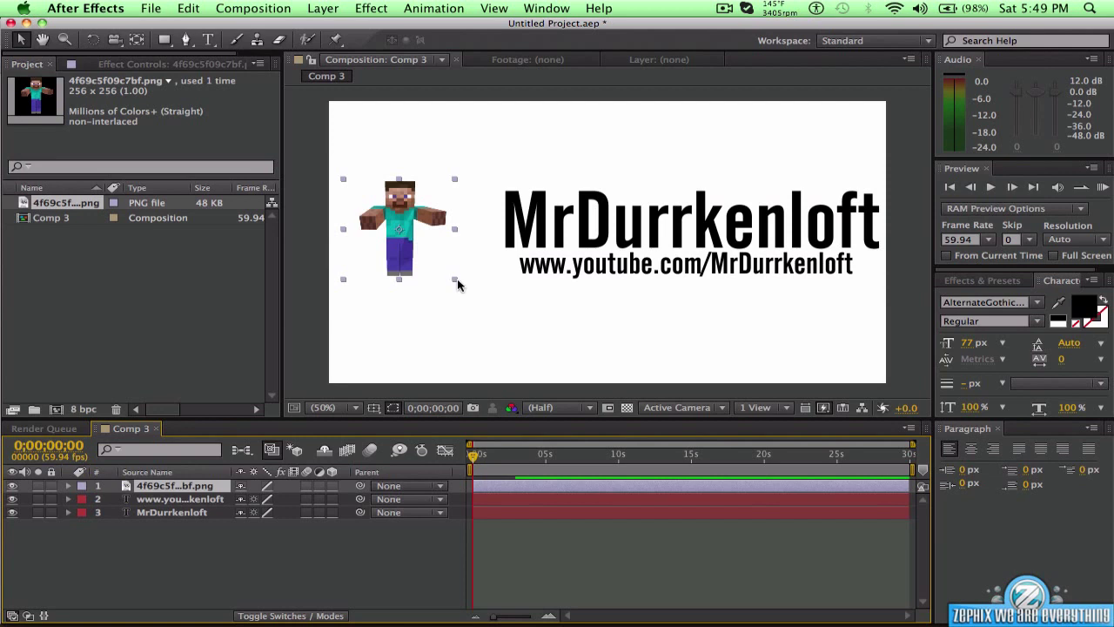
click(387, 278)
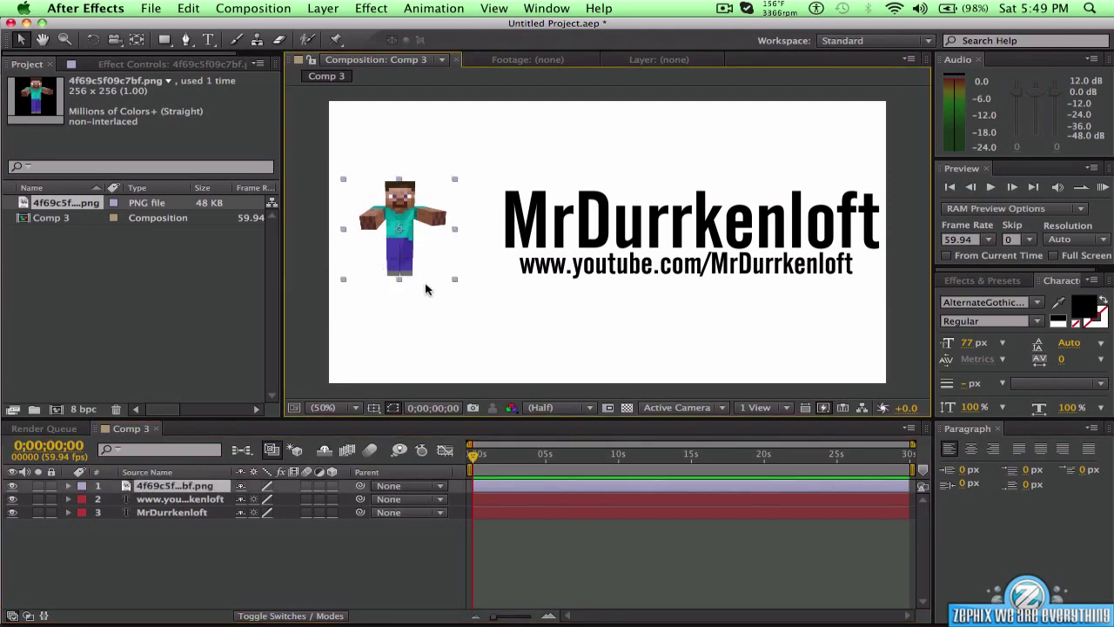
drag(455, 281, 510, 325)
drag(405, 218, 414, 195)
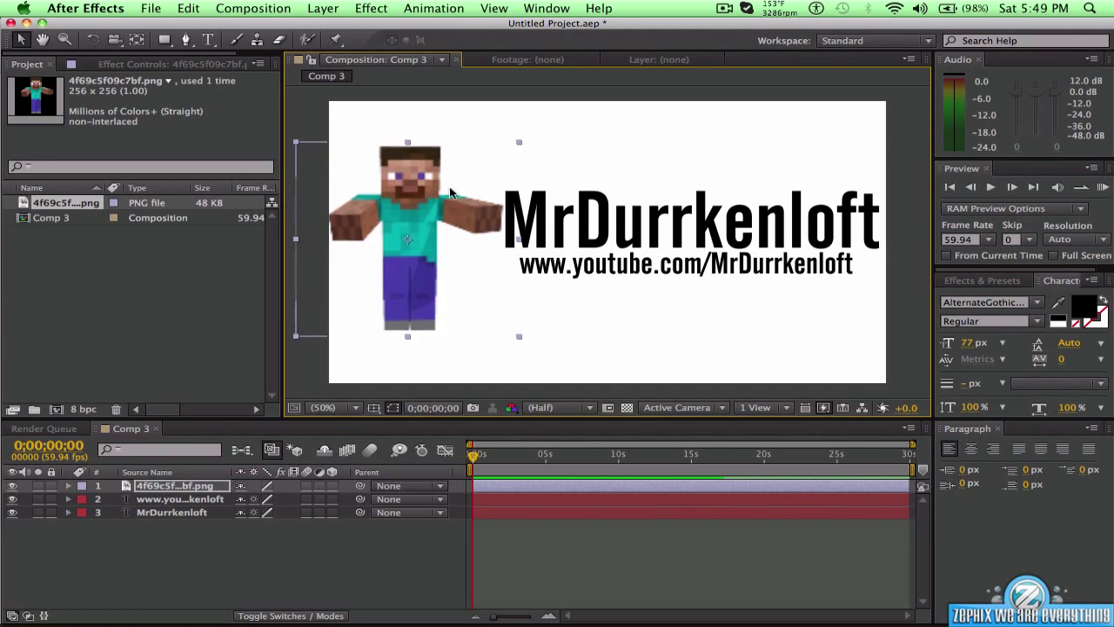
Shift the title text slightly to the right and realign the channel URL beneath it.
click(676, 214)
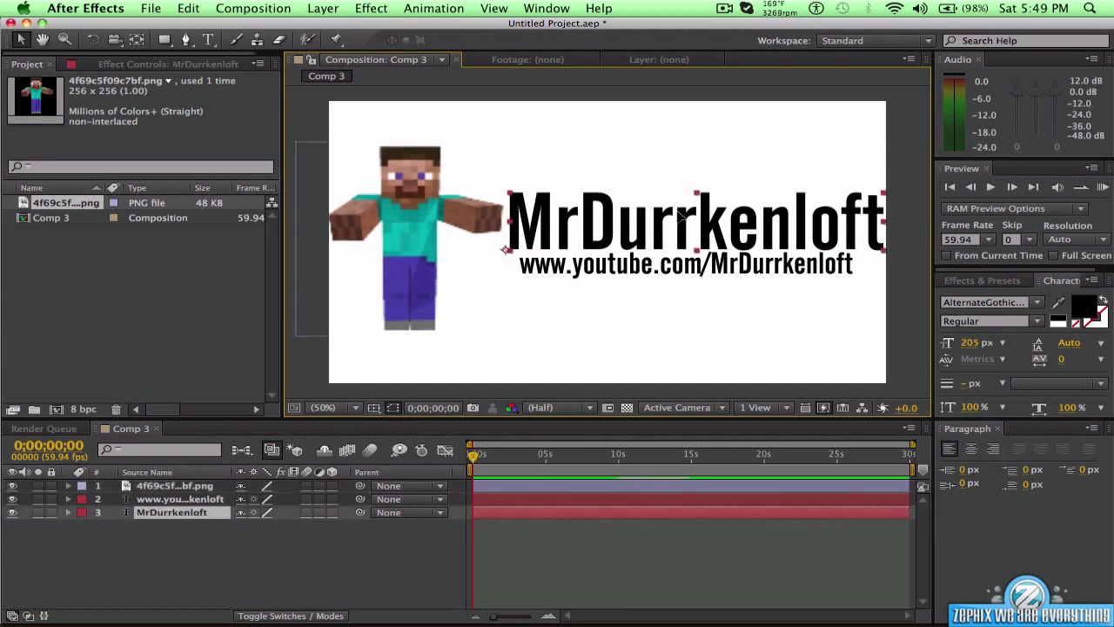
double_click(659, 265)
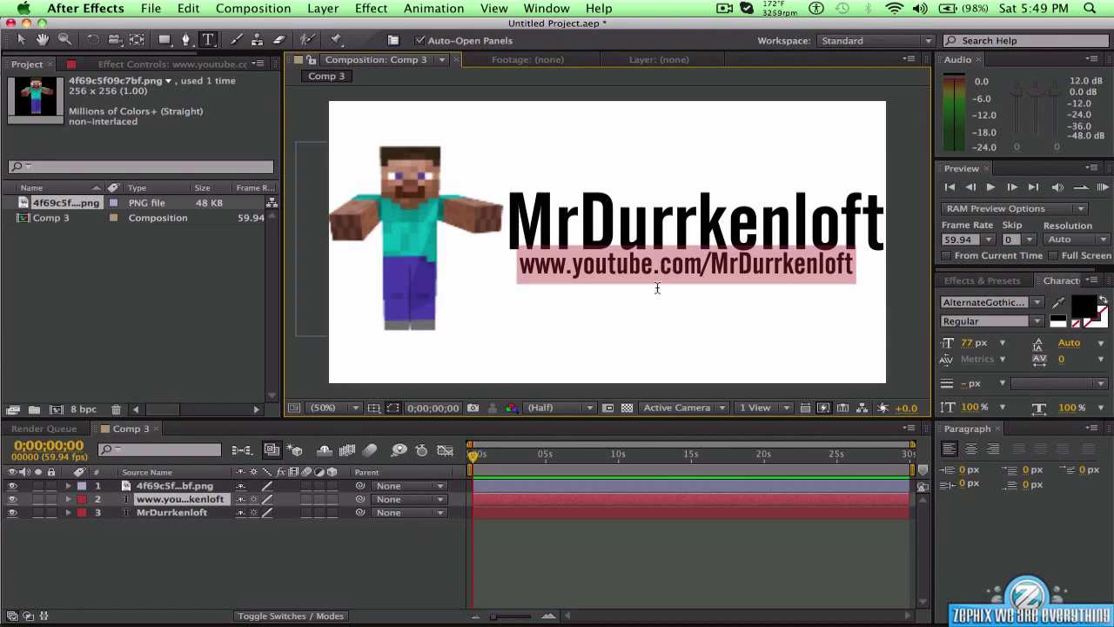
click(653, 277)
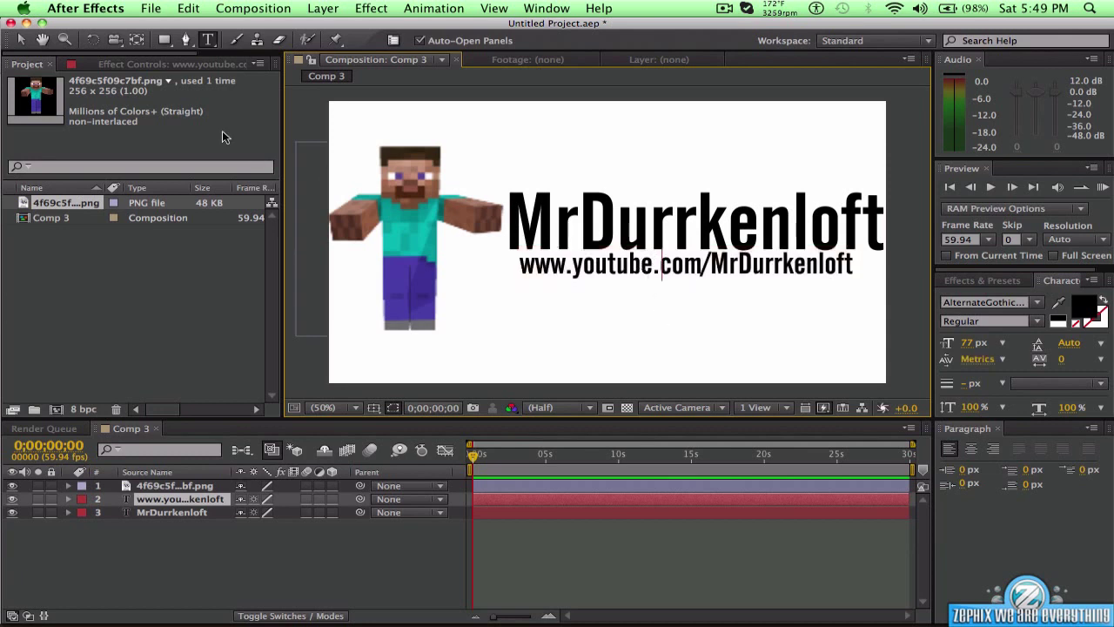
click(21, 39)
drag(665, 271, 638, 268)
click(653, 340)
click(638, 275)
click(619, 318)
Apply the CC Lens distortion effect to the title text layer.
click(173, 512)
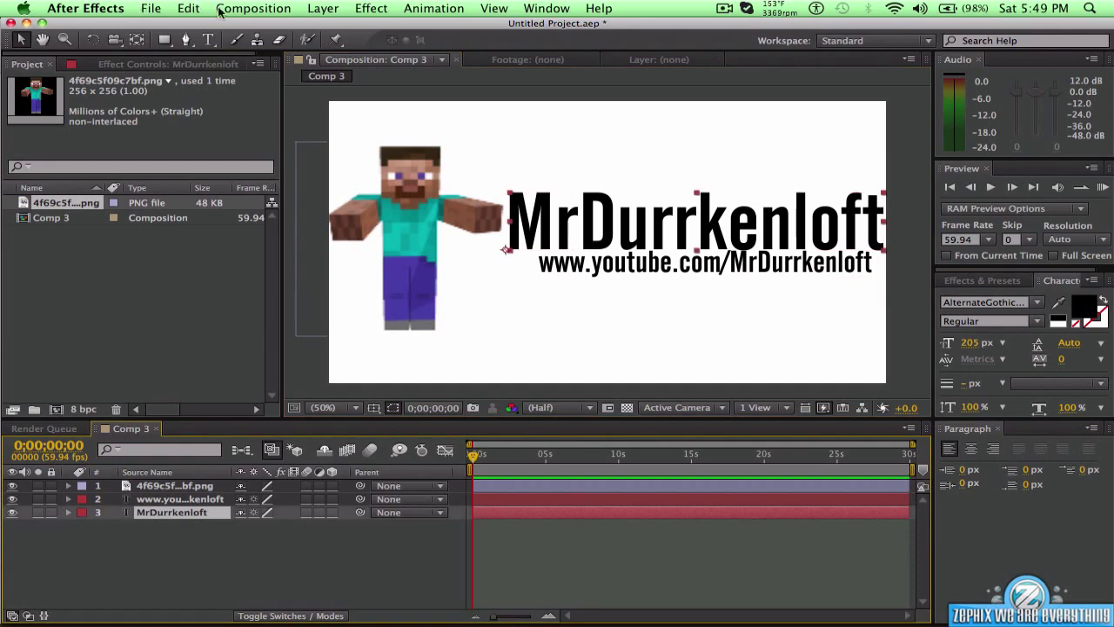
click(361, 8)
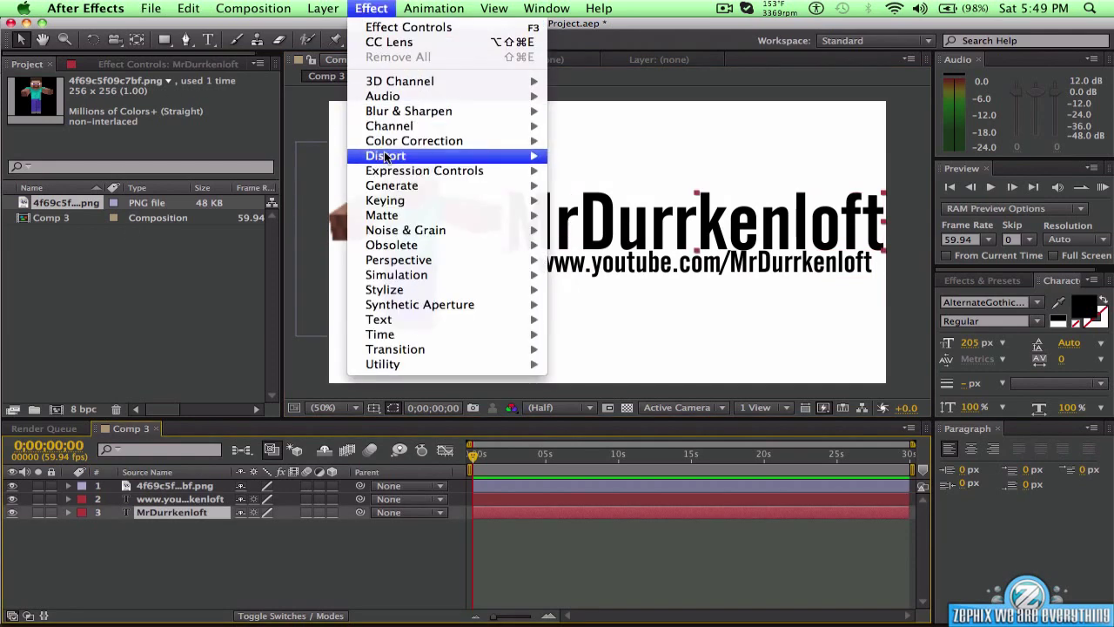
mouse_move(387, 156)
click(590, 191)
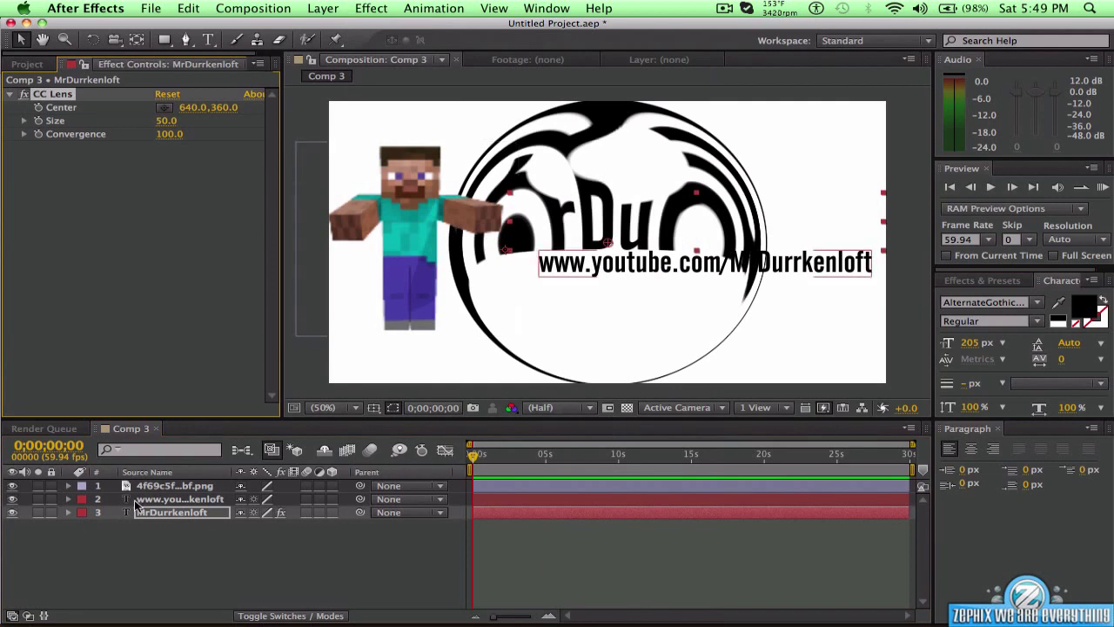
Start keyframing the title's CC Lens Size at 0;00;00;00 with a value of 0.
click(69, 512)
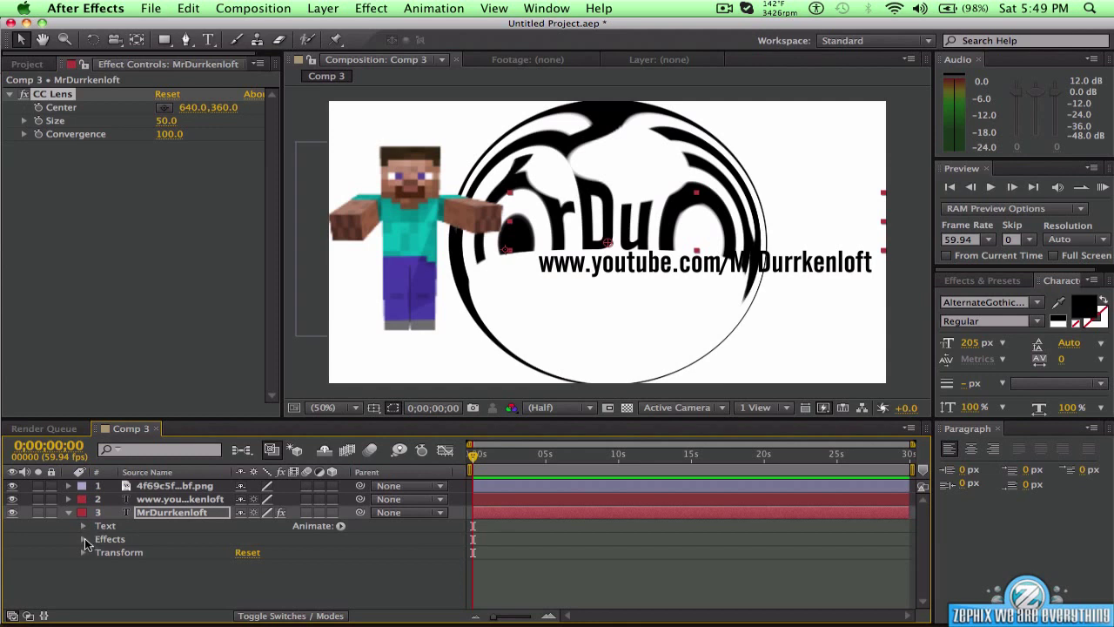
click(83, 539)
click(102, 554)
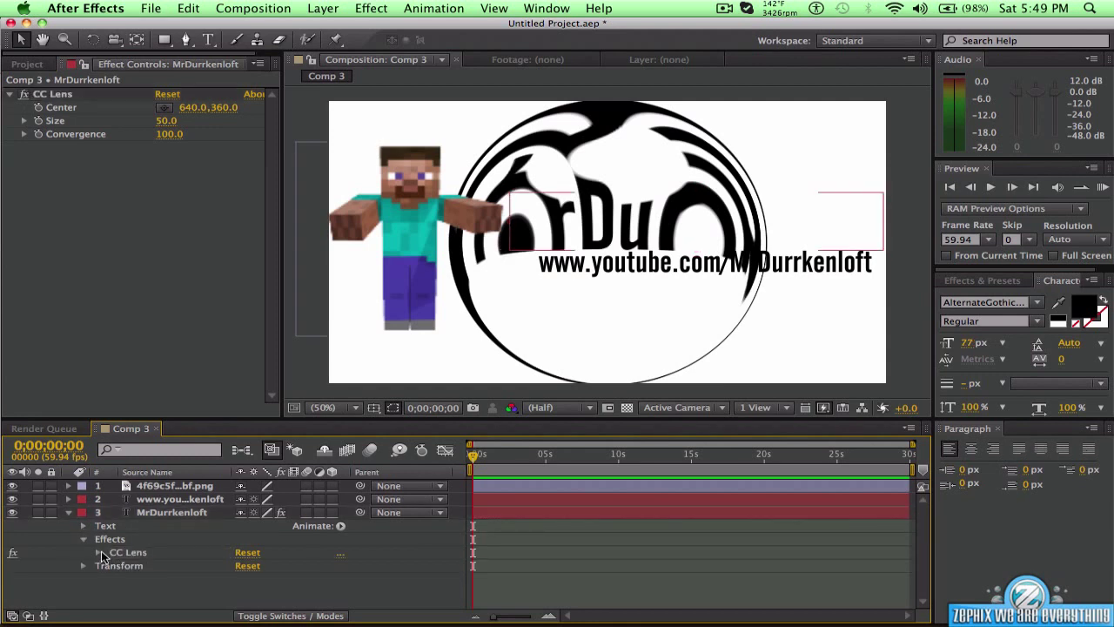
click(98, 553)
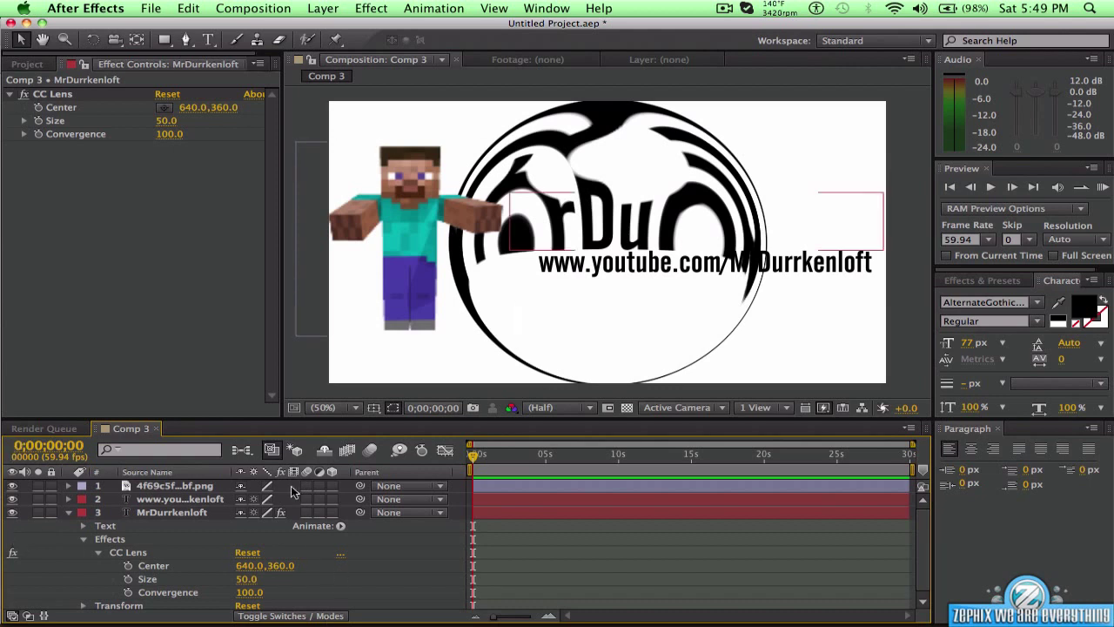
click(129, 579)
drag(250, 583, 70, 589)
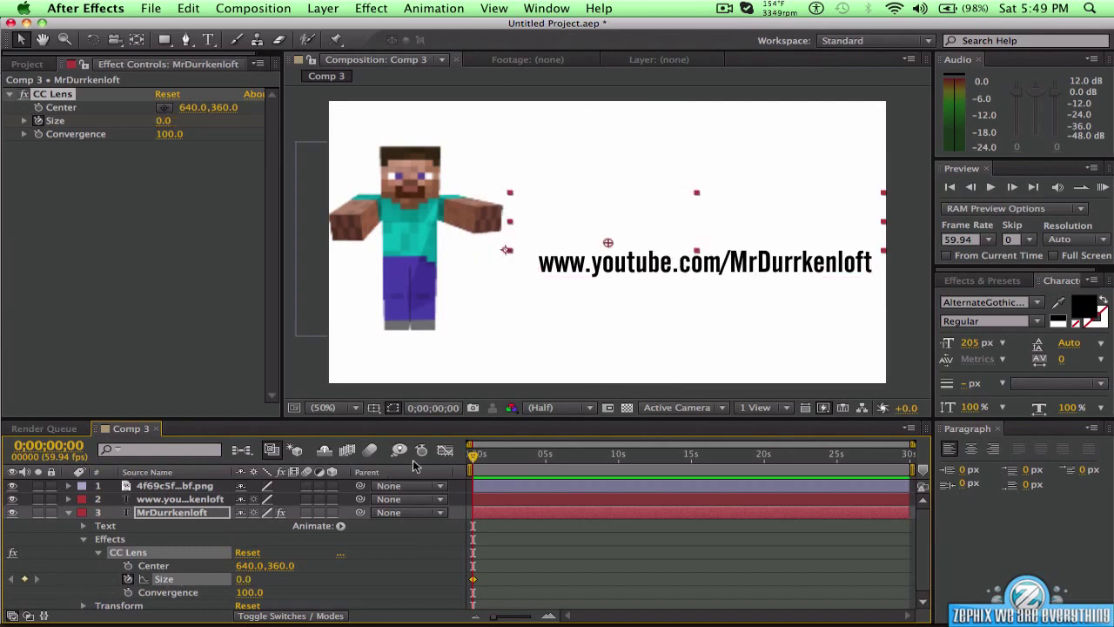
Add a CC Lens Size keyframe of 499 to the title layer at 0;00;05;01.
drag(473, 459, 546, 475)
mouse_move(247, 581)
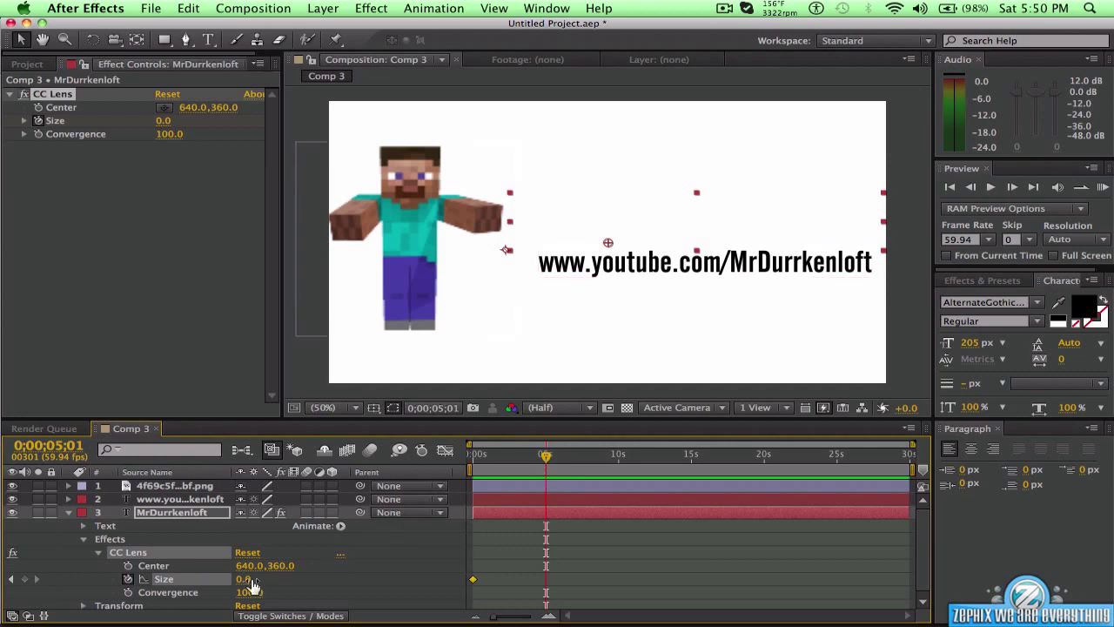
drag(246, 581, 1047, 559)
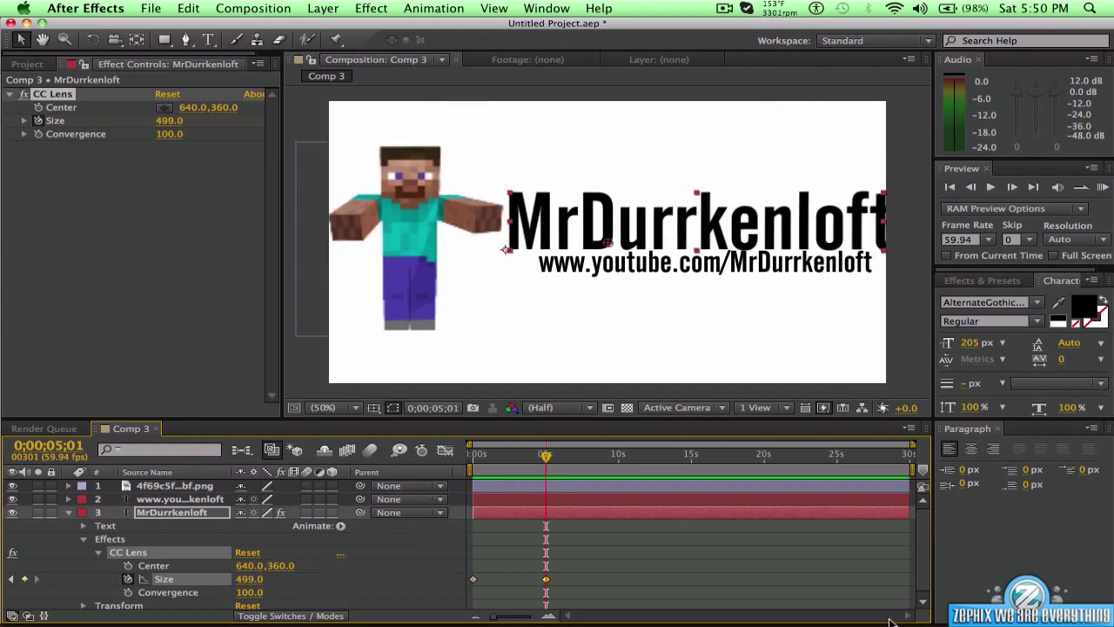
drag(499, 620, 520, 621)
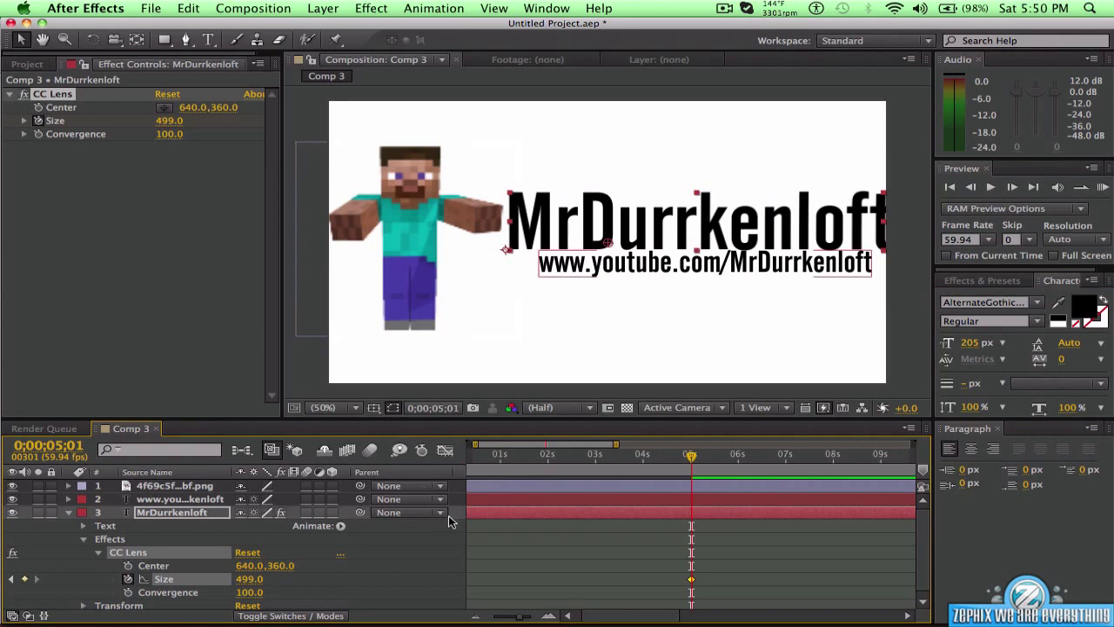
click(69, 512)
Apply the CC Lens effect to the channel URL text layer.
click(69, 499)
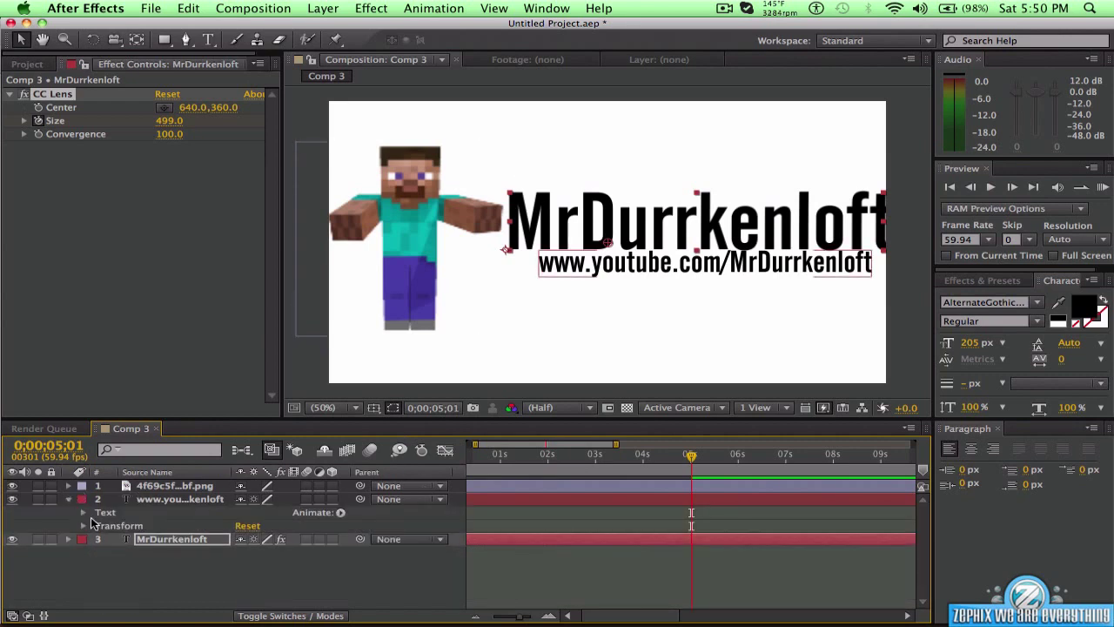
click(174, 499)
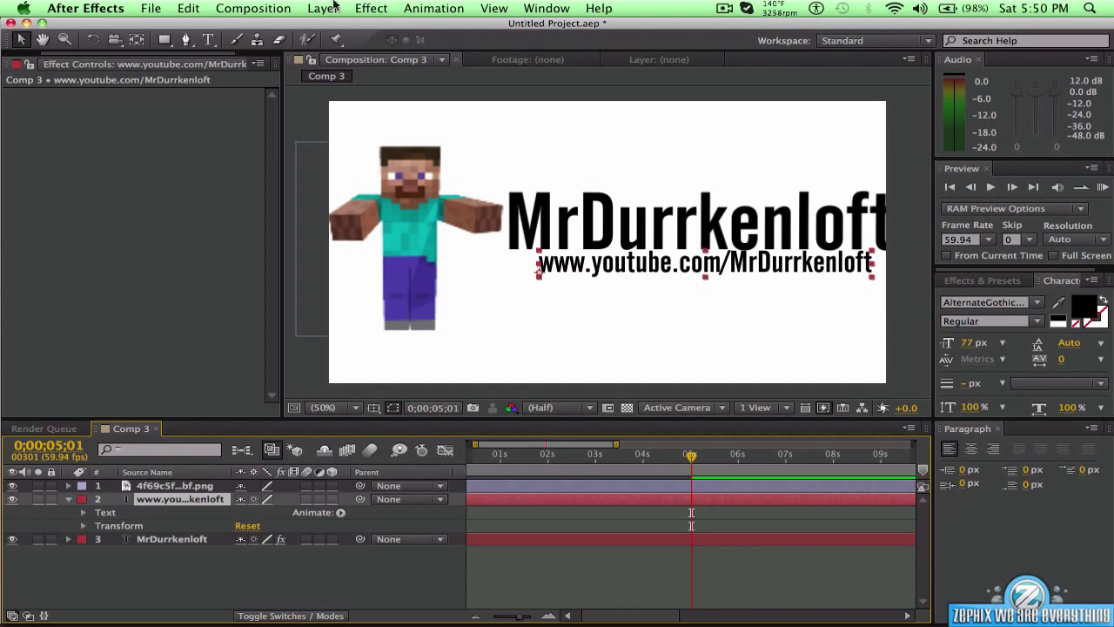
click(372, 8)
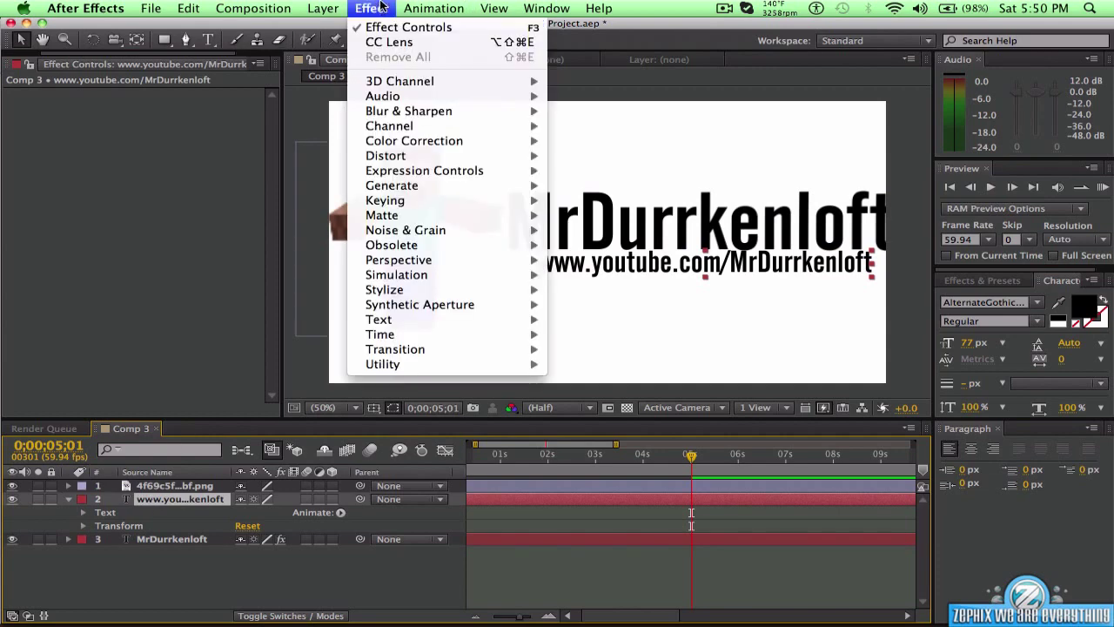
click(391, 43)
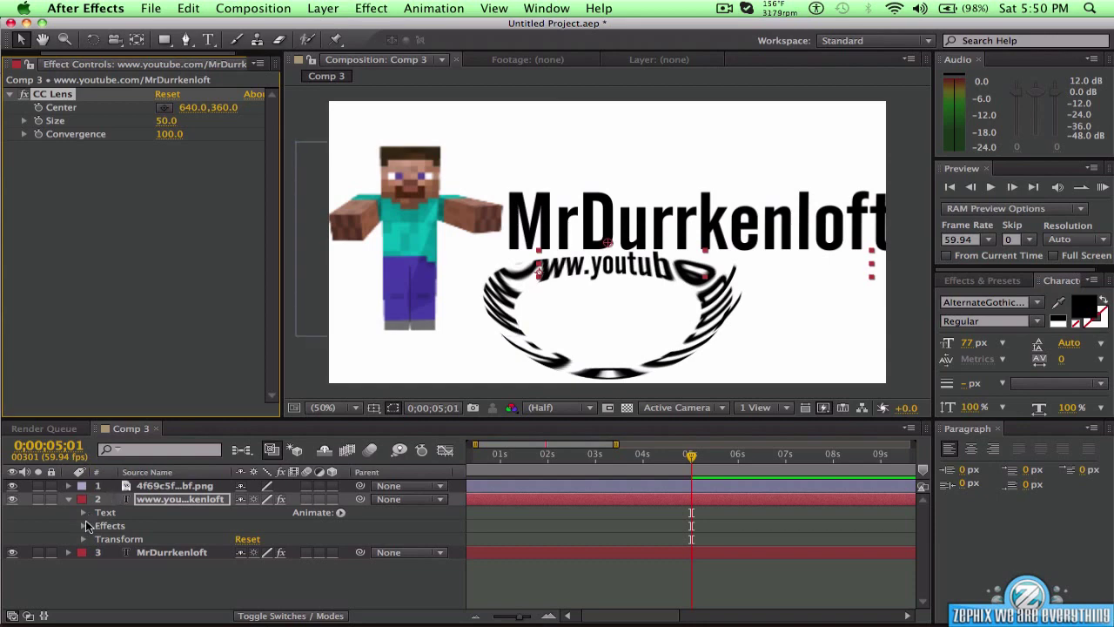
click(367, 10)
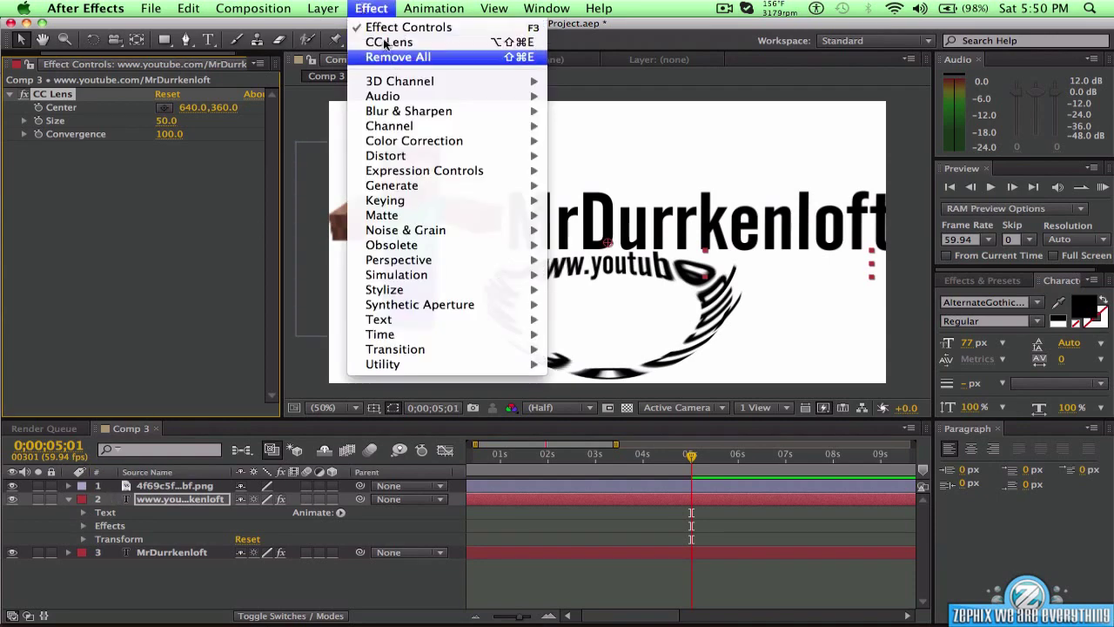
click(179, 331)
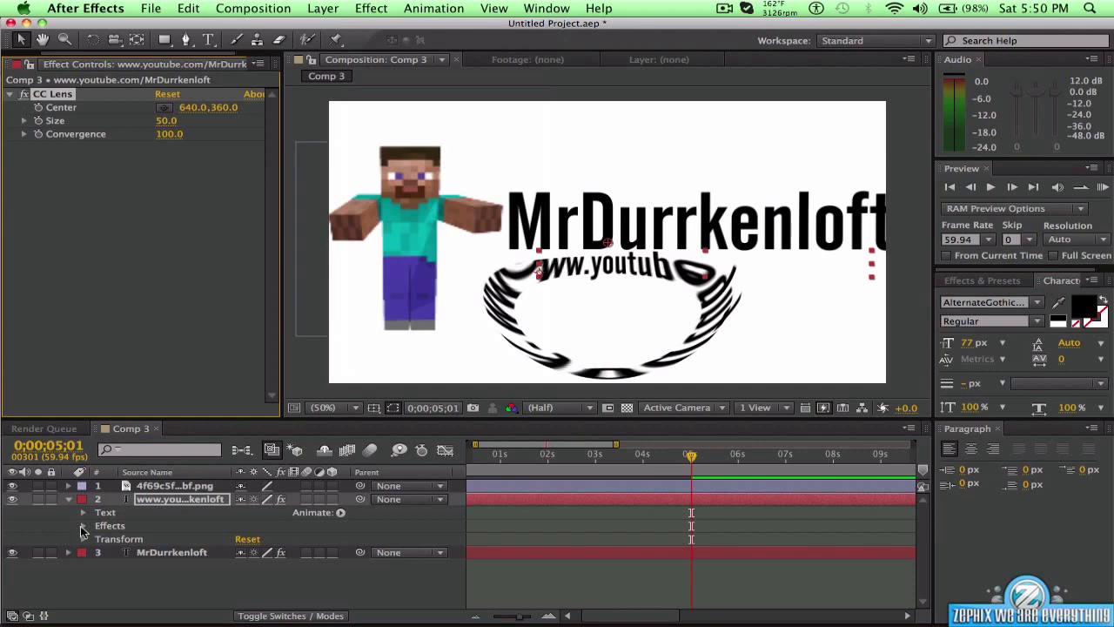
Start keyframing the URL layer's CC Lens Size at 0;00;00;37 with a value of 0.
click(85, 524)
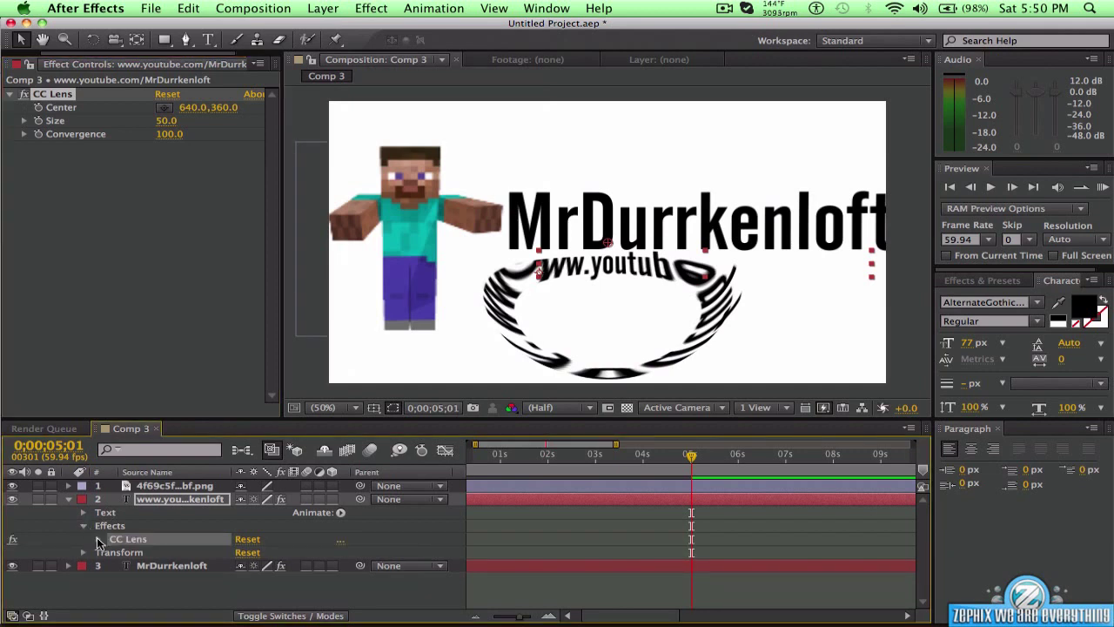
click(101, 540)
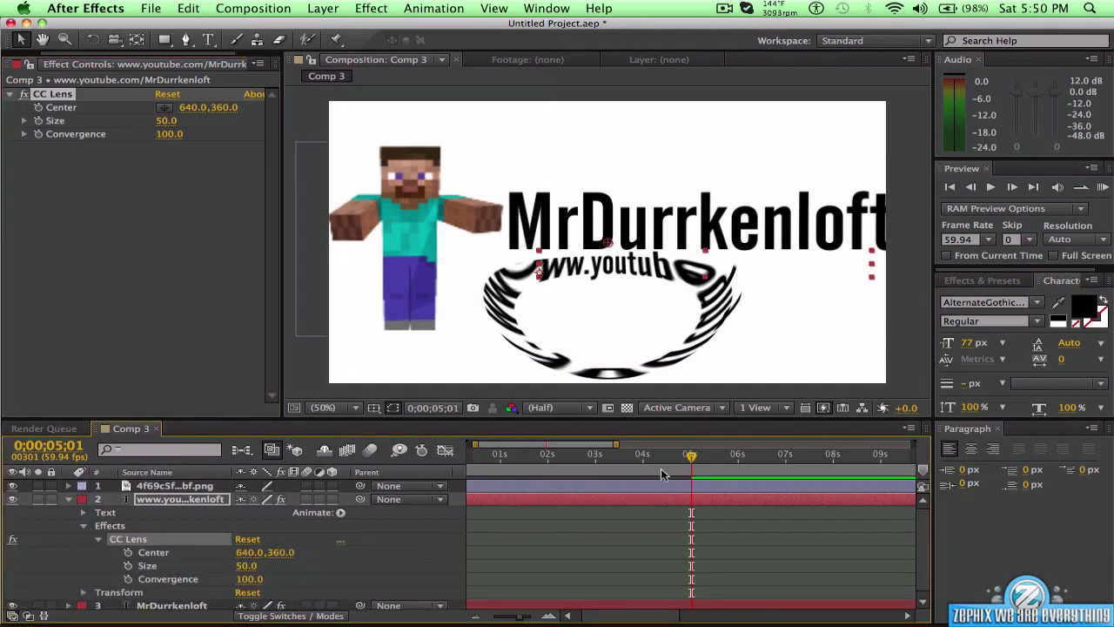
drag(690, 458, 485, 468)
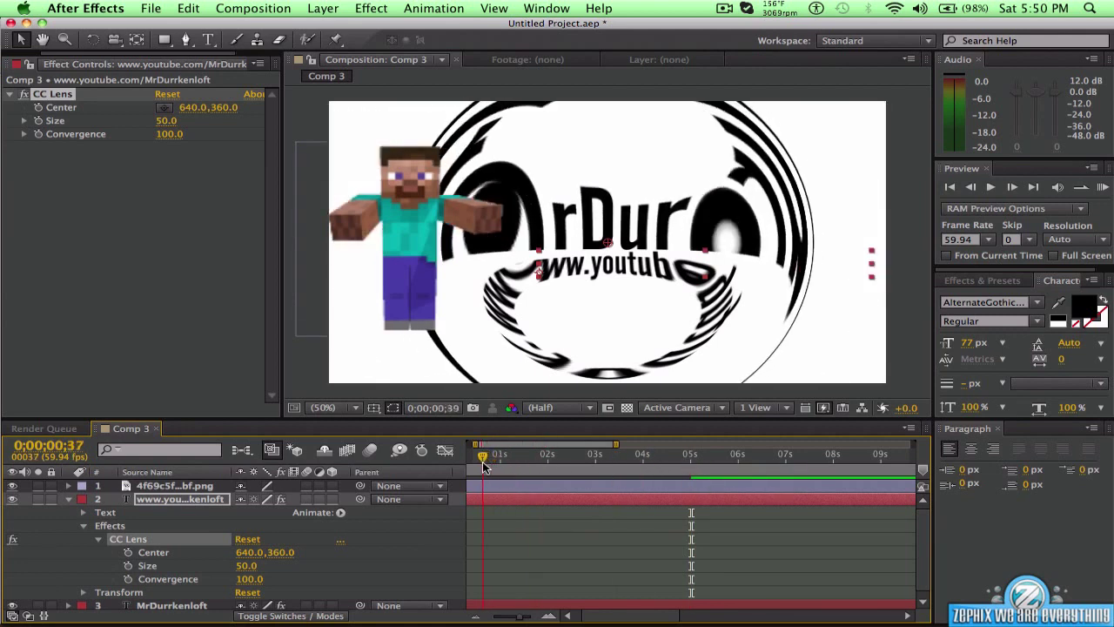
click(128, 566)
click(244, 566)
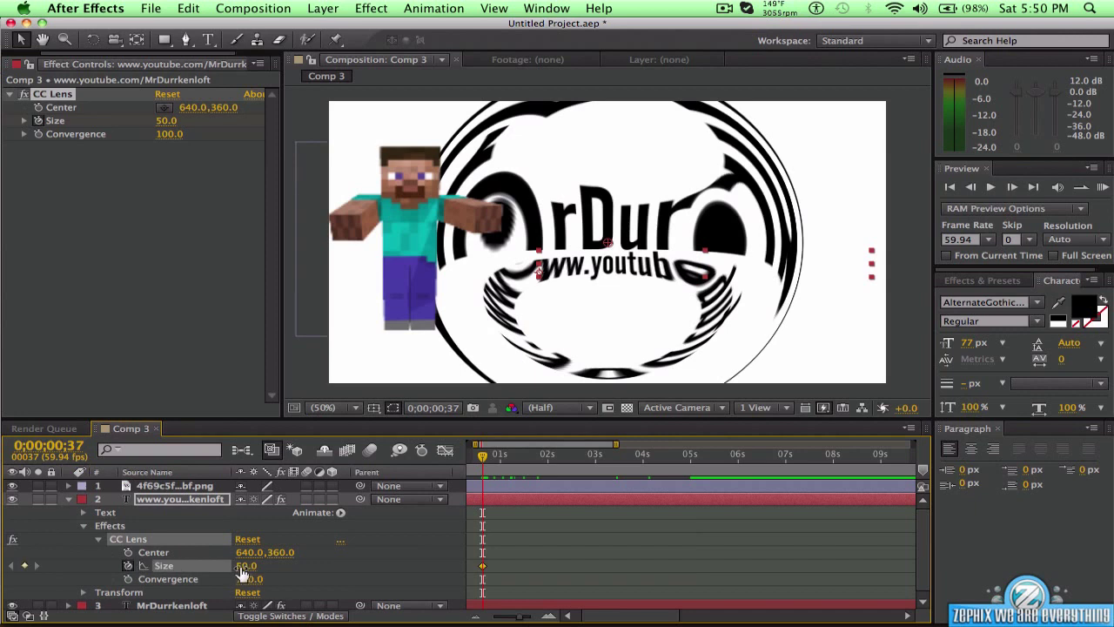
text(0)
key(Return)
Add a CC Lens Size keyframe of 500 to the URL layer at 0;00;05;27.
drag(484, 460, 713, 477)
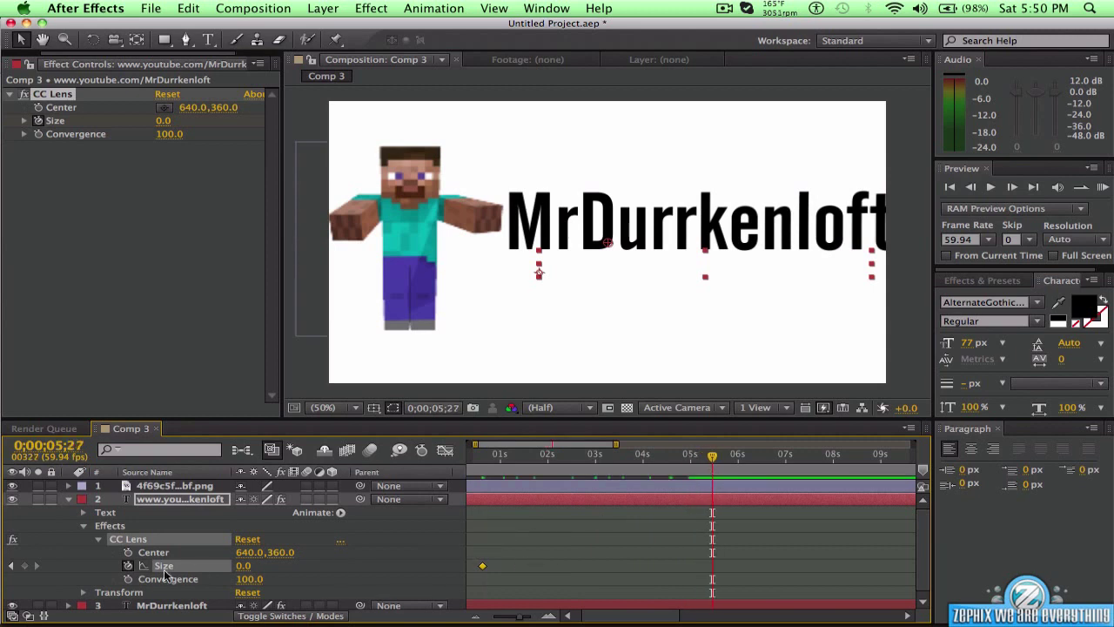
click(240, 566)
text(500)
key(Return)
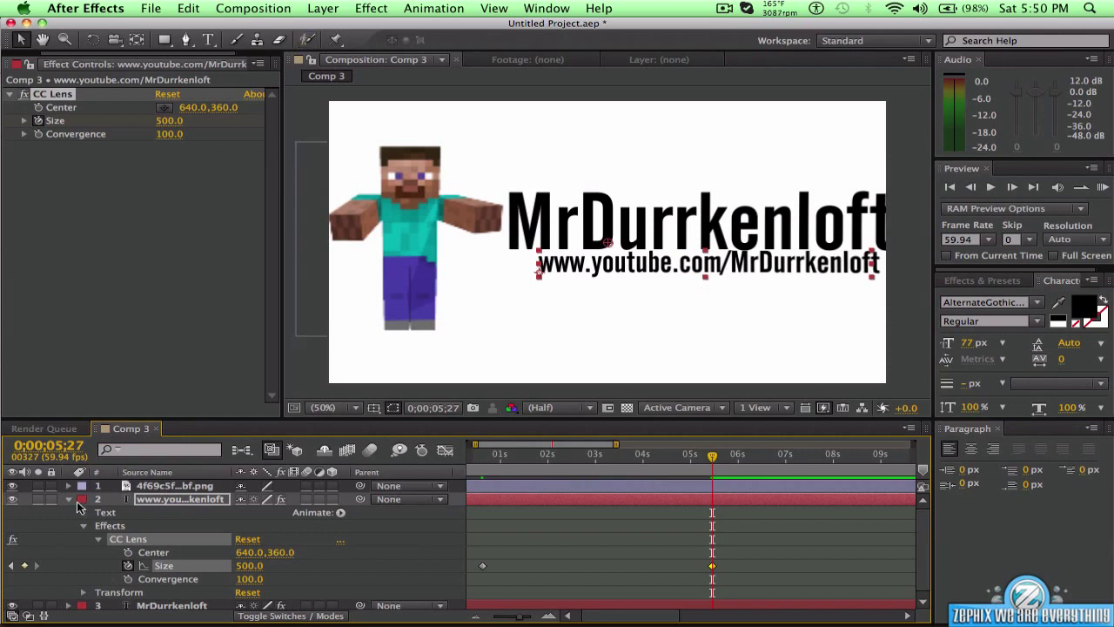
click(68, 499)
Apply the CC Lens effect to the Minecraft character image layer and expand its effect properties in the timeline.
click(173, 485)
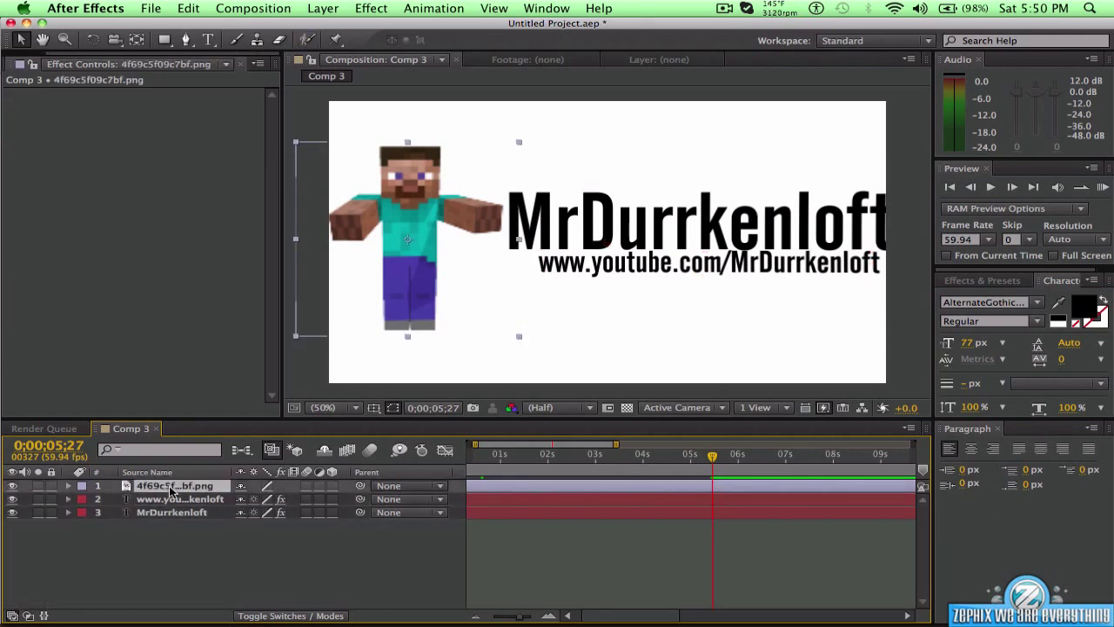
click(371, 8)
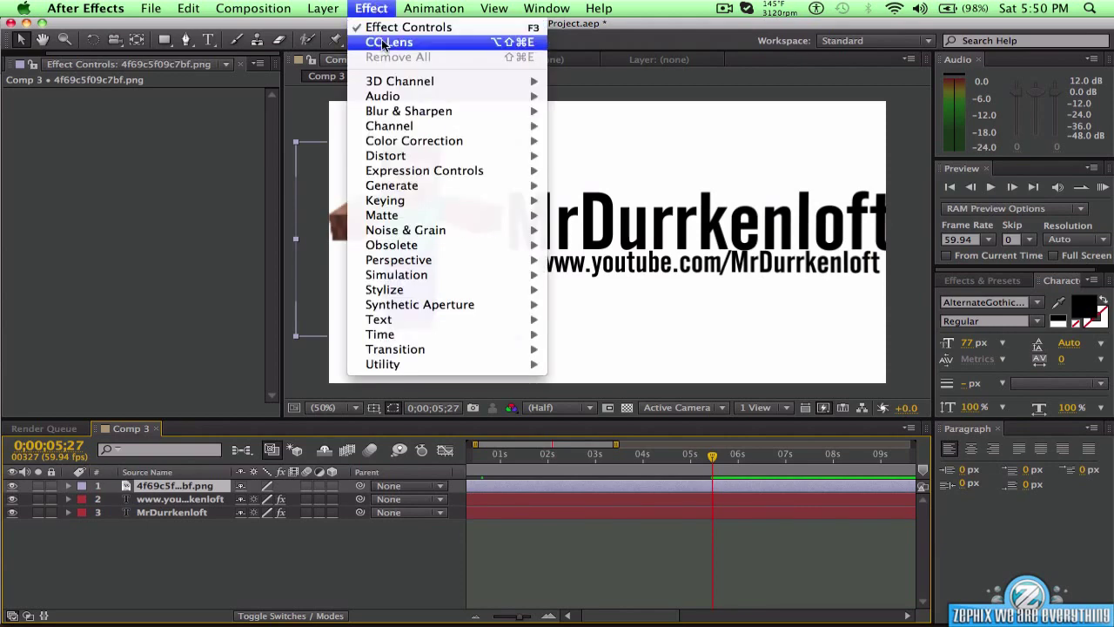
click(389, 41)
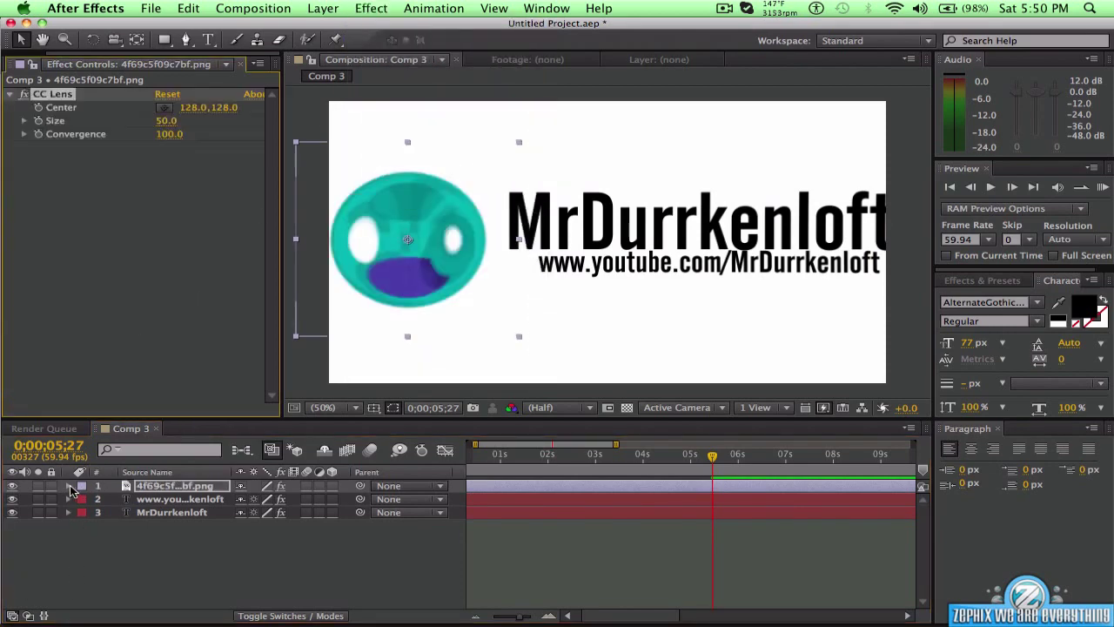
click(69, 486)
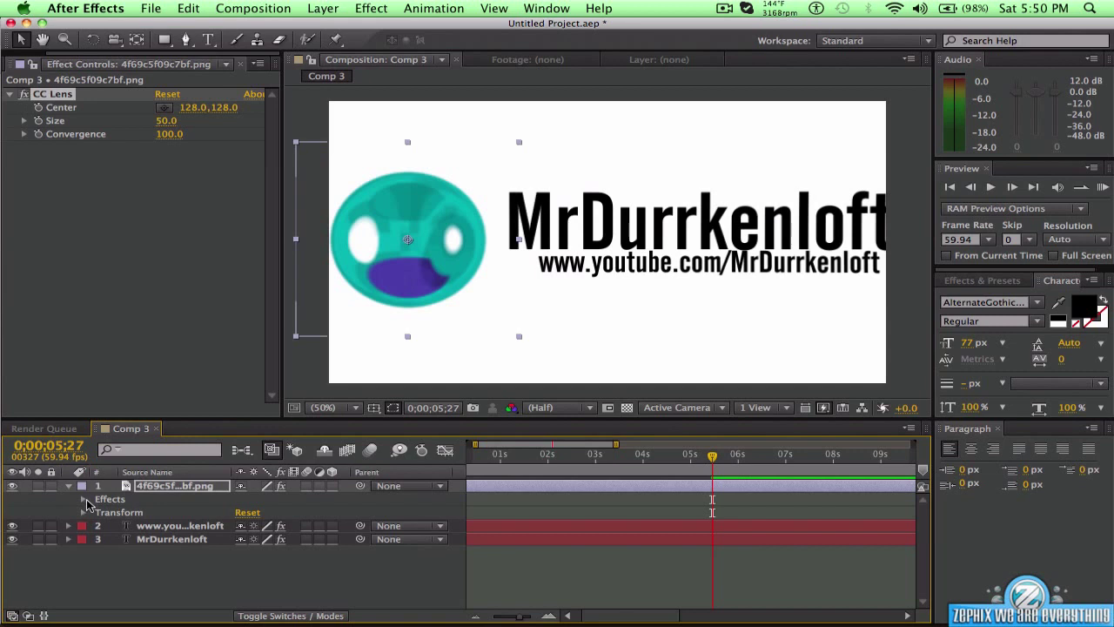
click(85, 500)
click(94, 512)
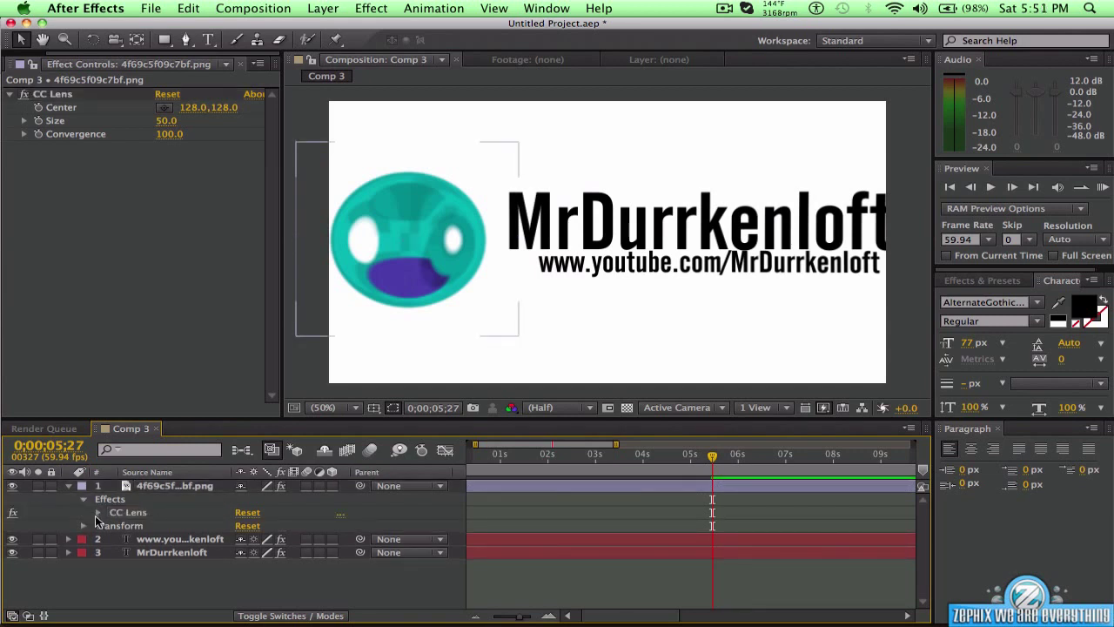
click(97, 513)
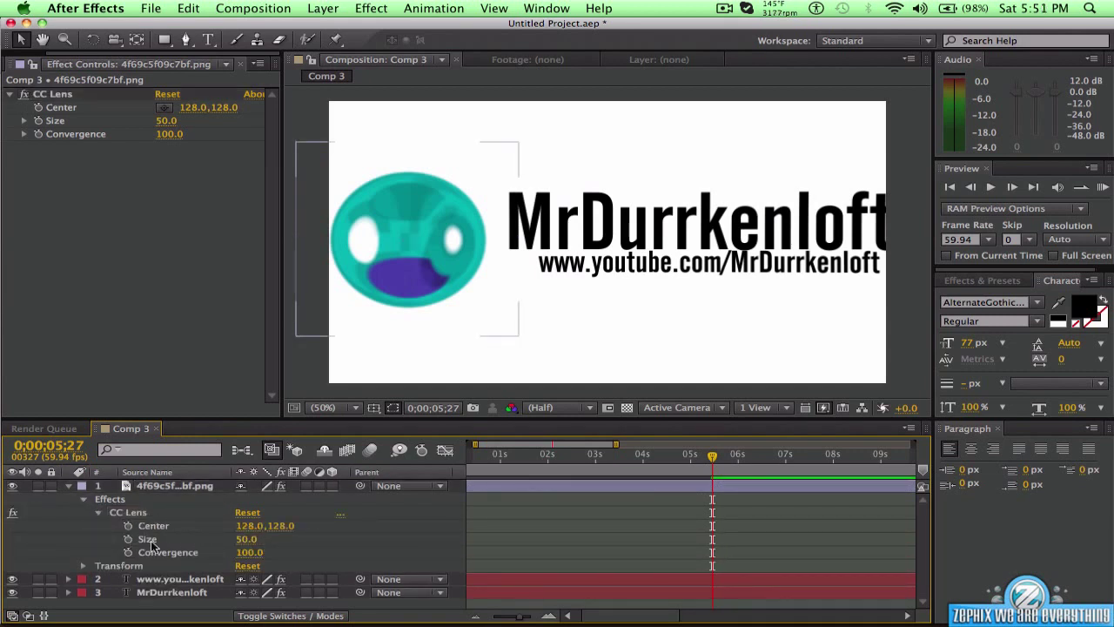
Start keyframing the character image layer's CC Lens Size at 0;00;01;00 with a value of 0.
drag(710, 461, 502, 460)
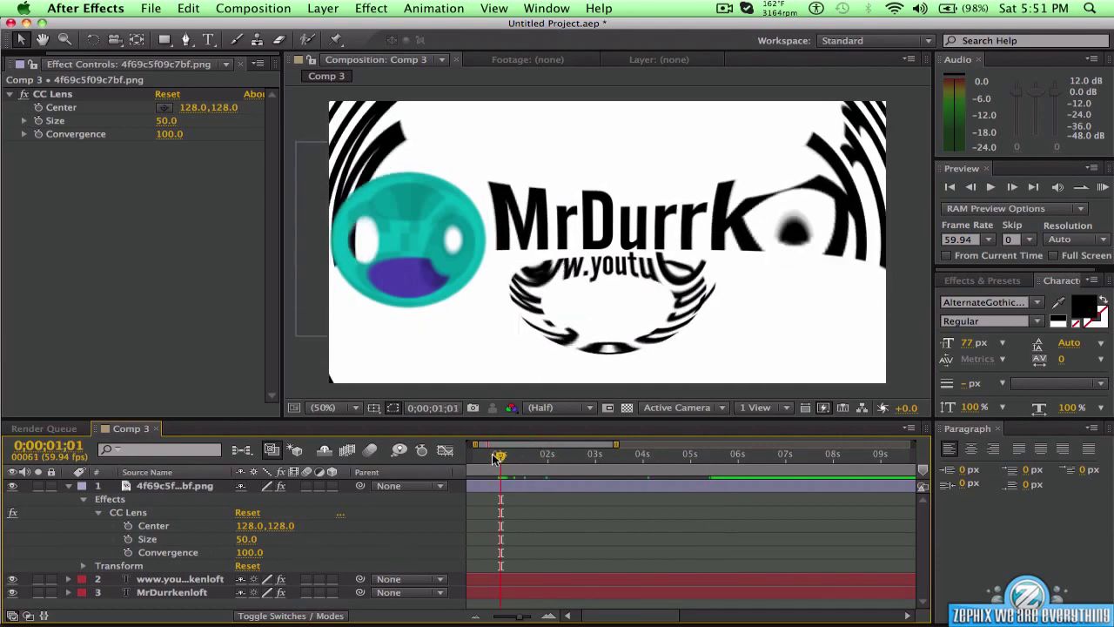
drag(502, 459, 503, 462)
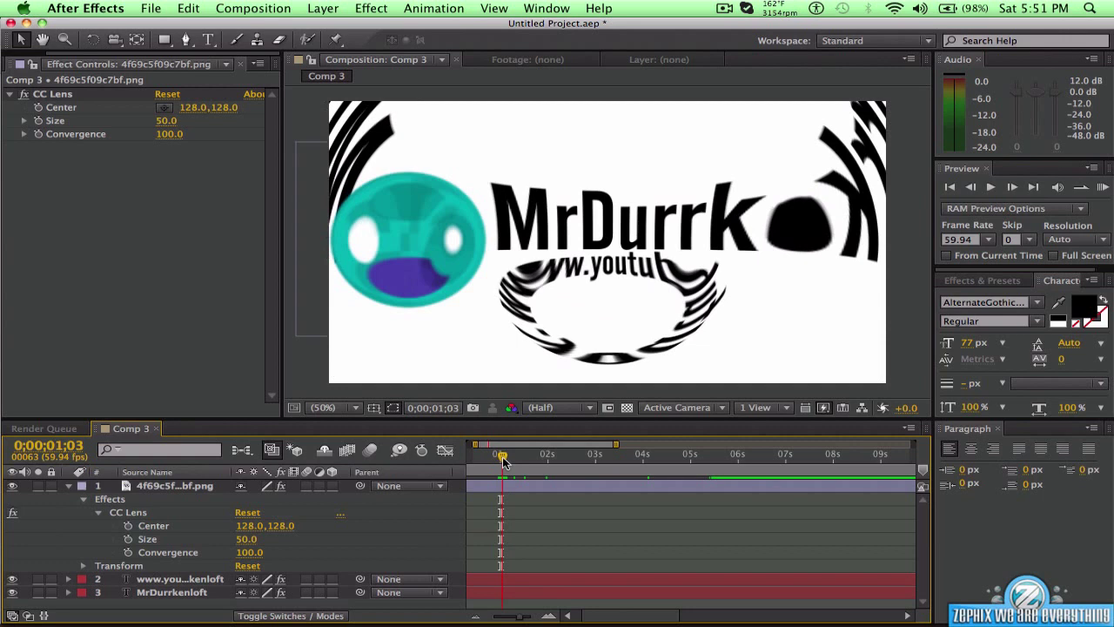
click(453, 408)
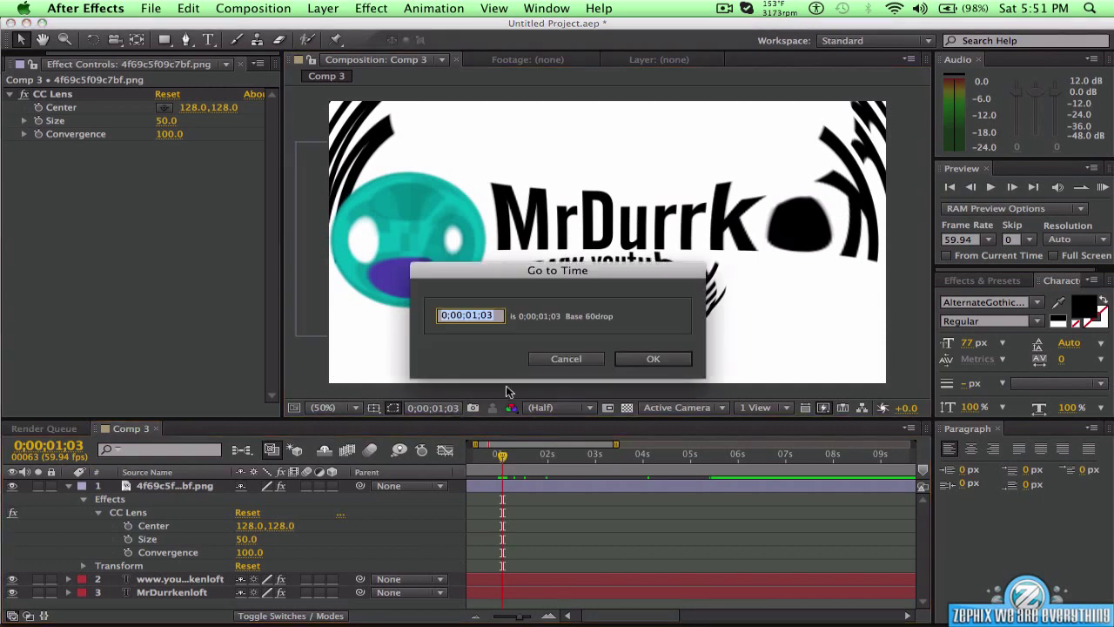
key(Right)
click(651, 358)
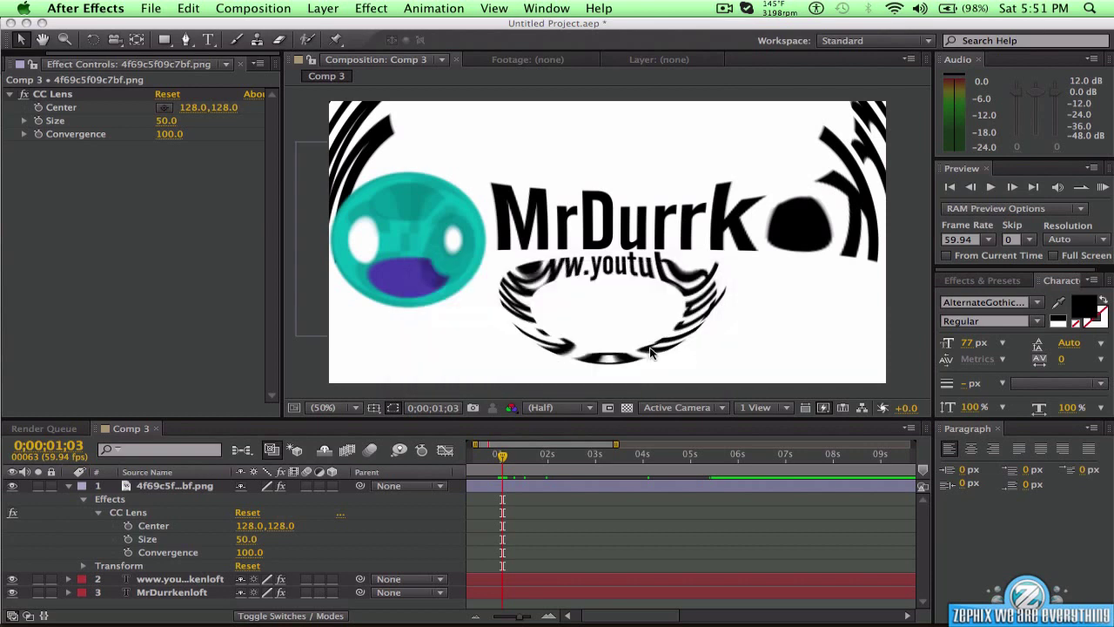
drag(247, 540, 218, 543)
click(128, 539)
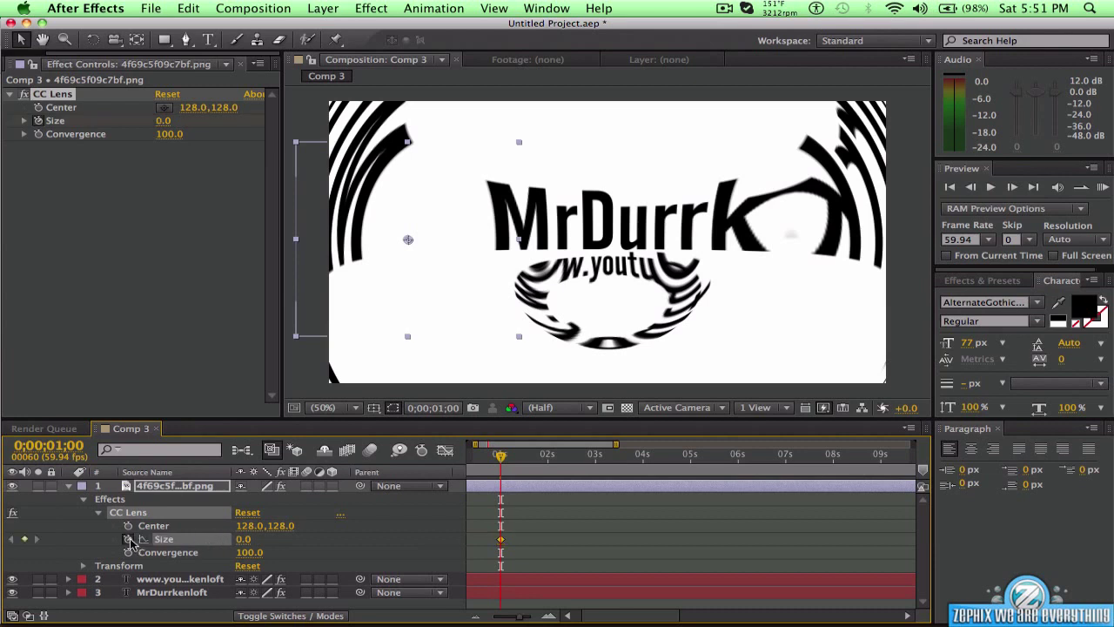
Add a CC Lens Size keyframe of 500 to the character image layer at 0;00;06;00.
drag(502, 458, 739, 471)
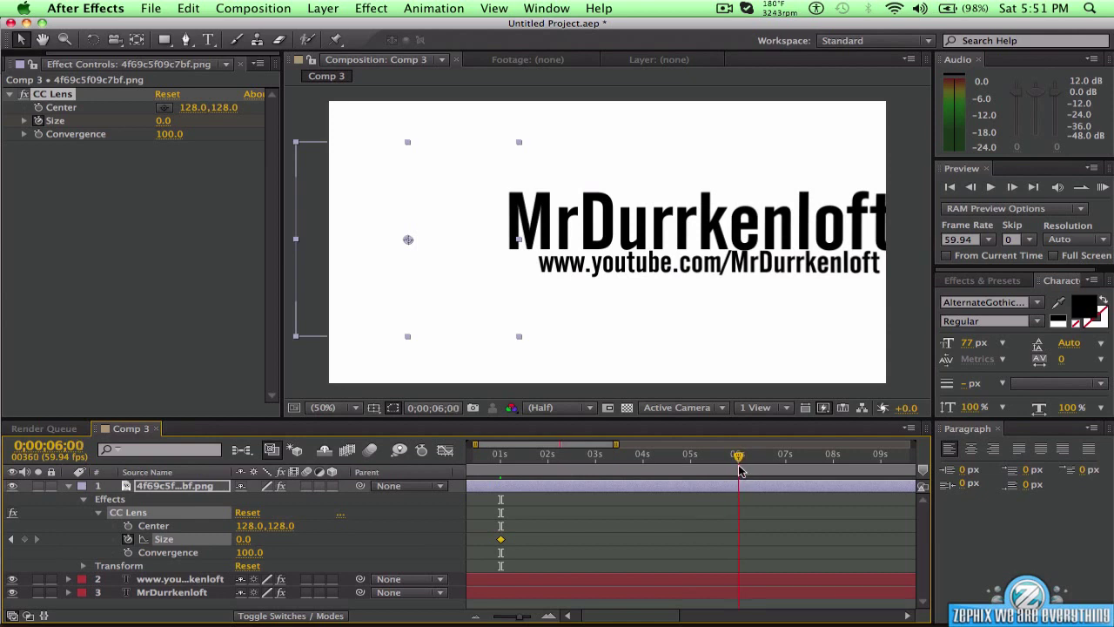
click(243, 545)
text(500)
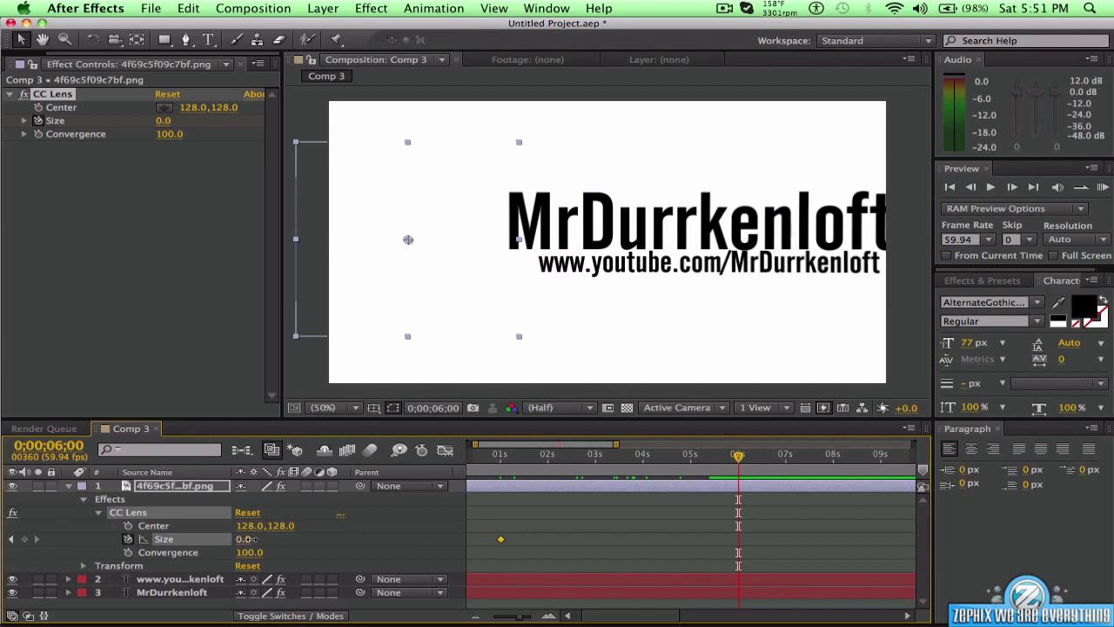
key(Return)
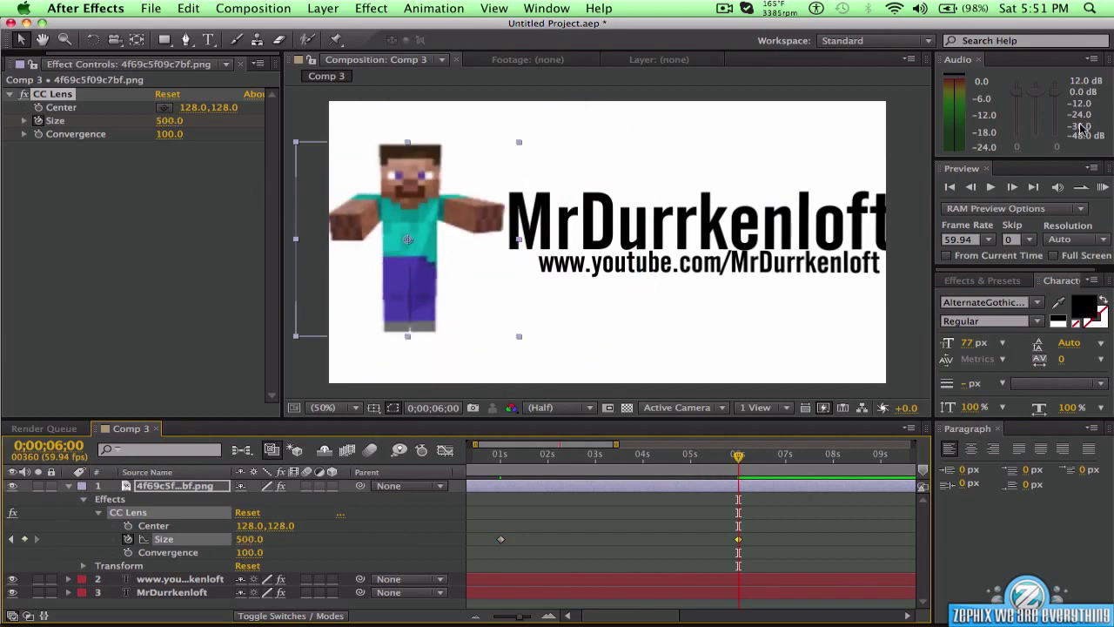
Preview the composition's lens animation and collapse the character image layer's properties in the timeline.
click(1102, 187)
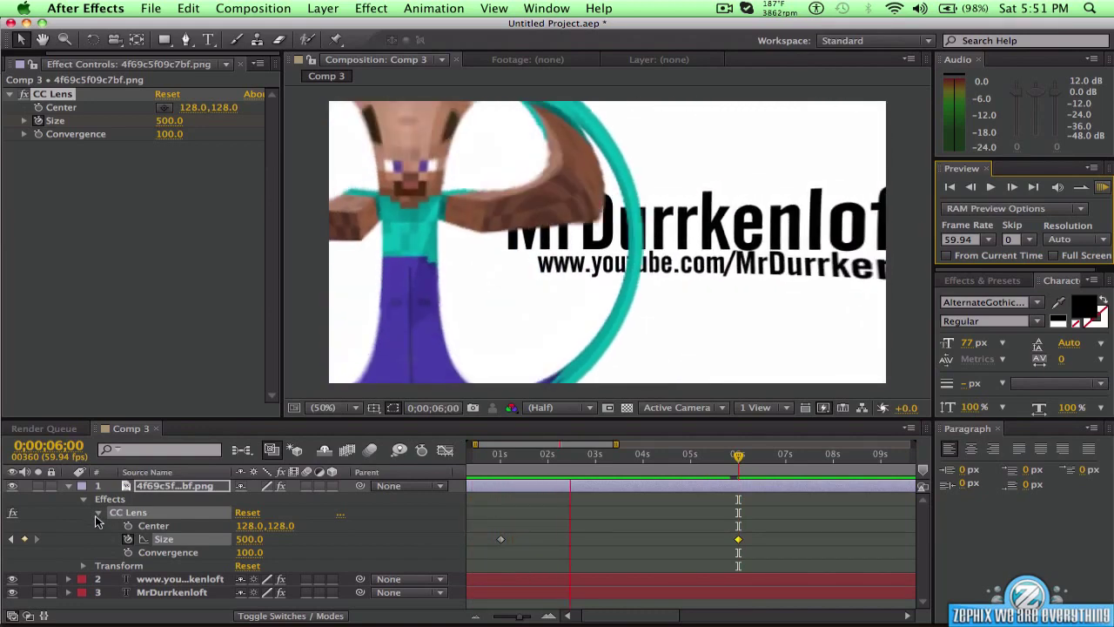
click(1103, 188)
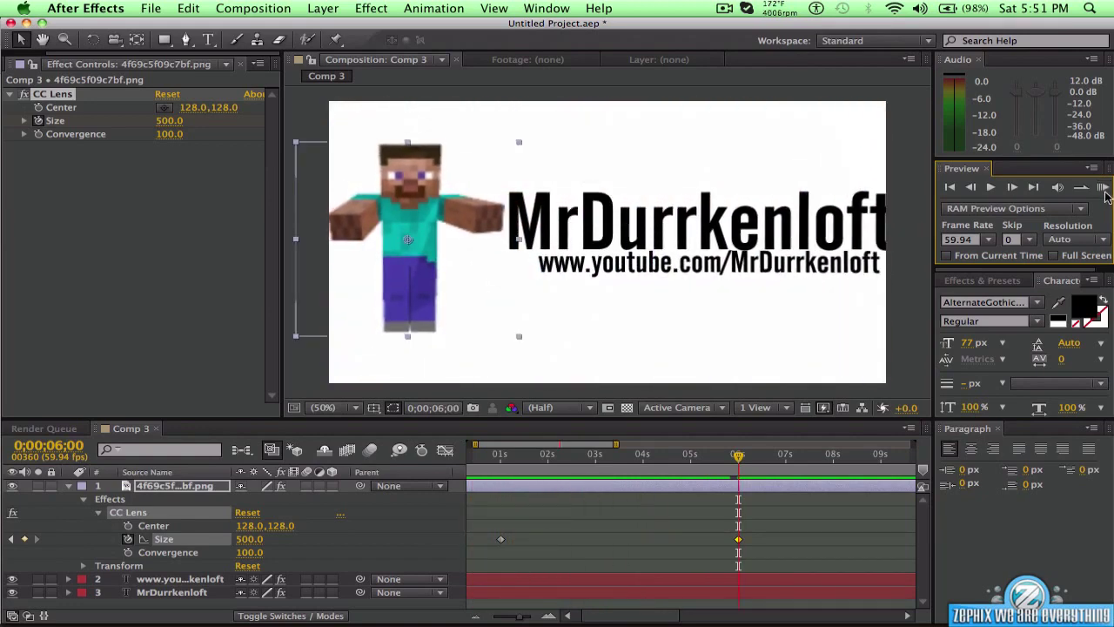
click(99, 512)
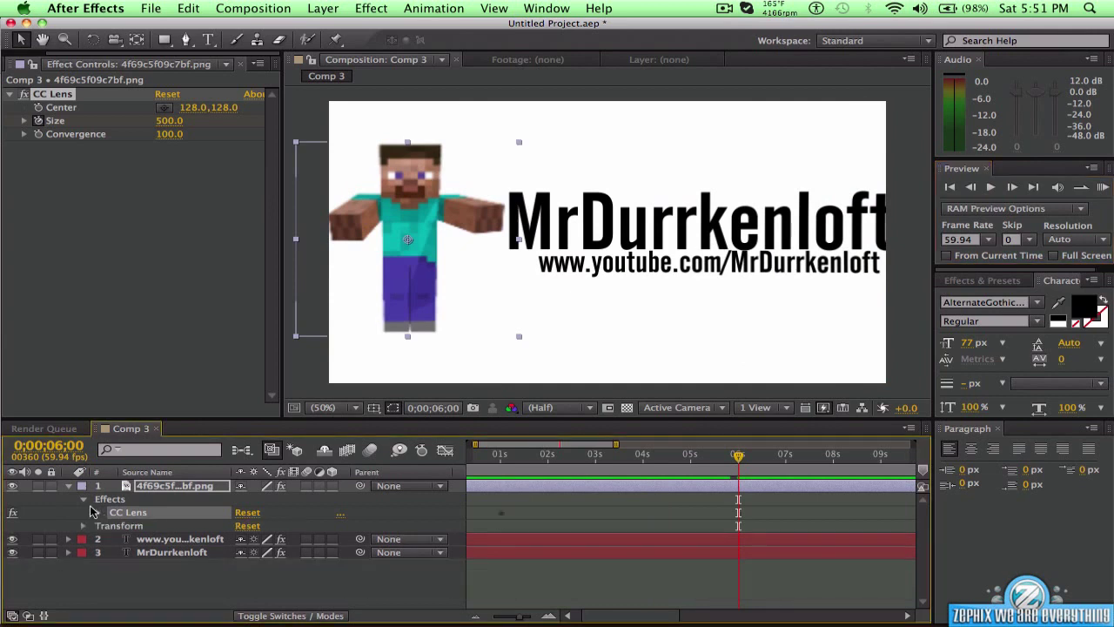
click(84, 502)
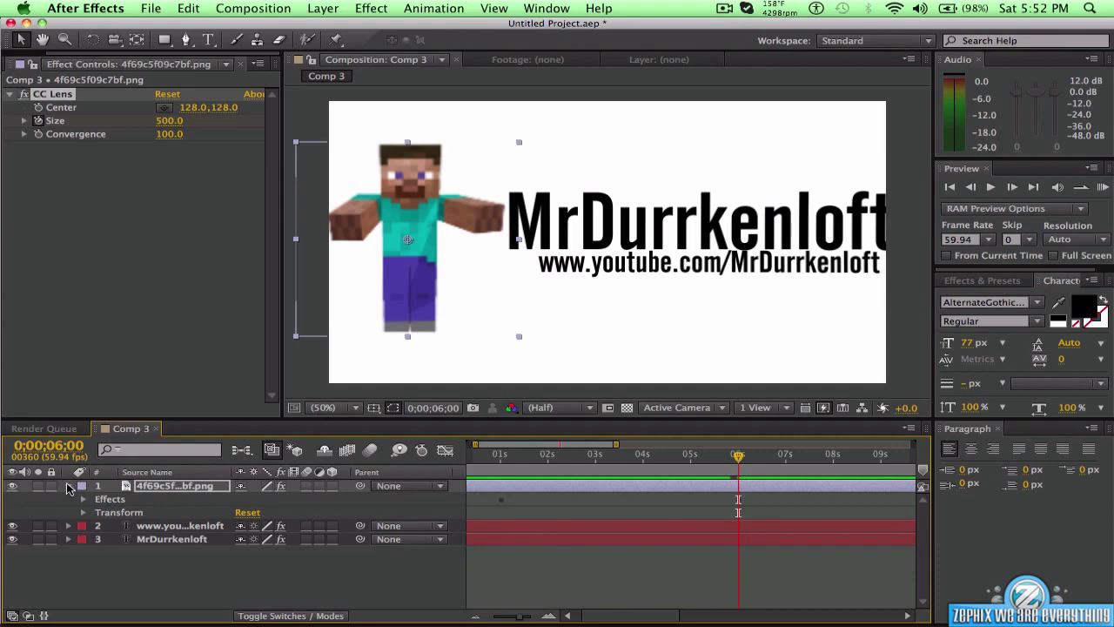
click(67, 488)
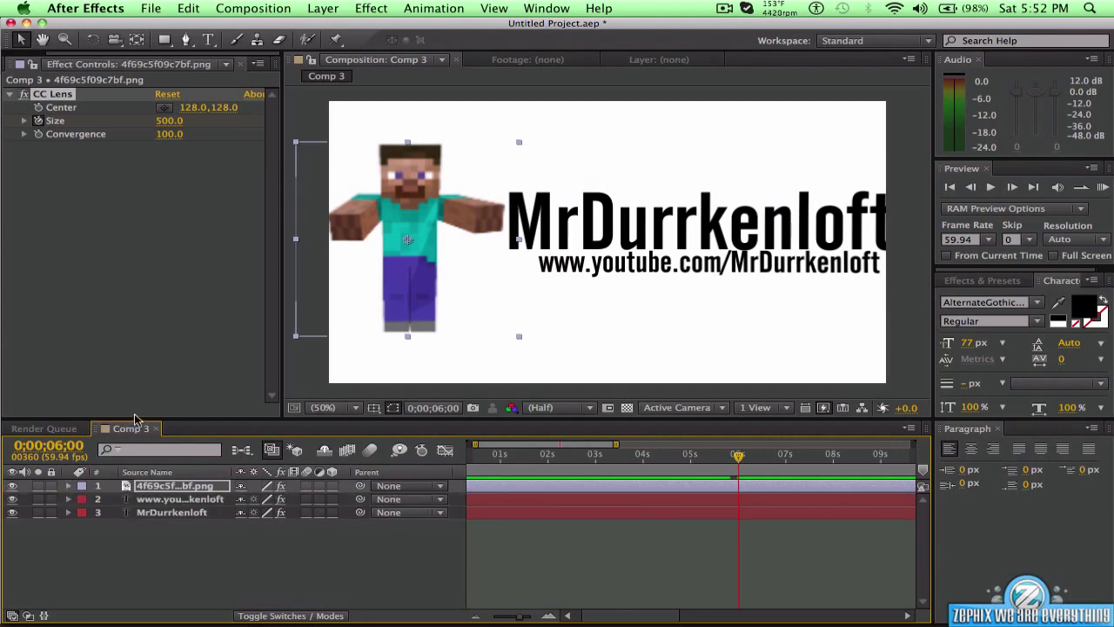
click(338, 8)
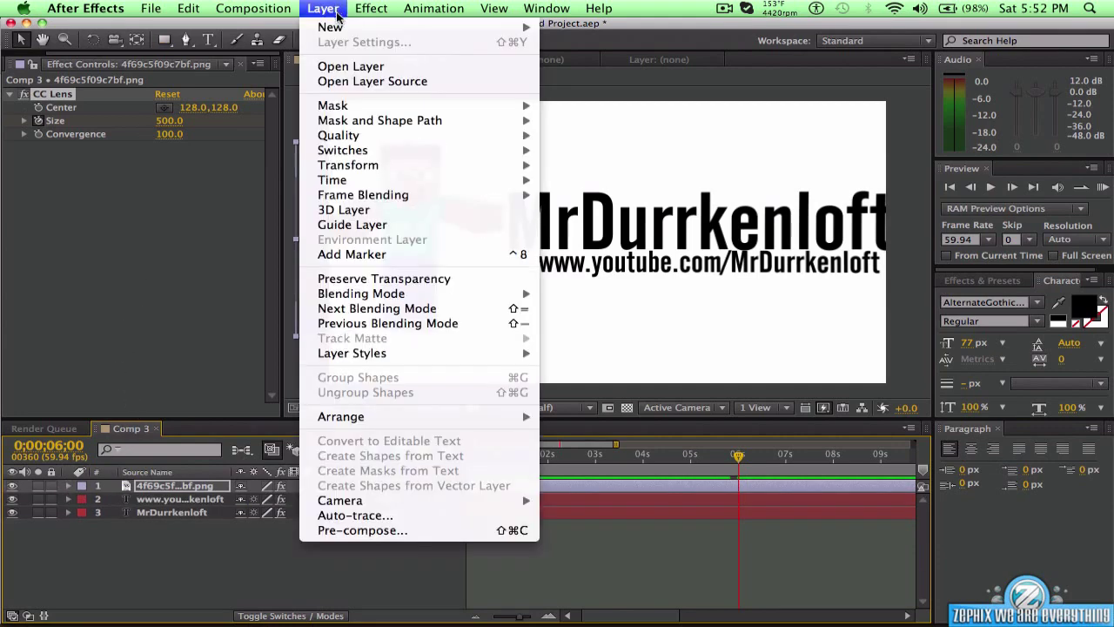
mouse_move(505, 29)
click(593, 106)
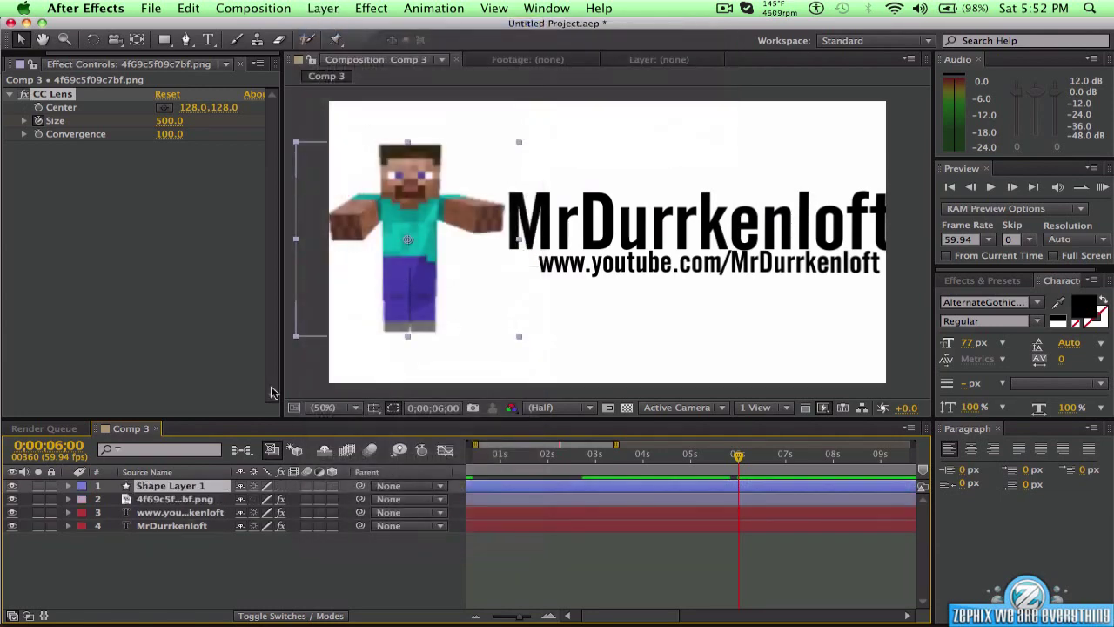
click(199, 489)
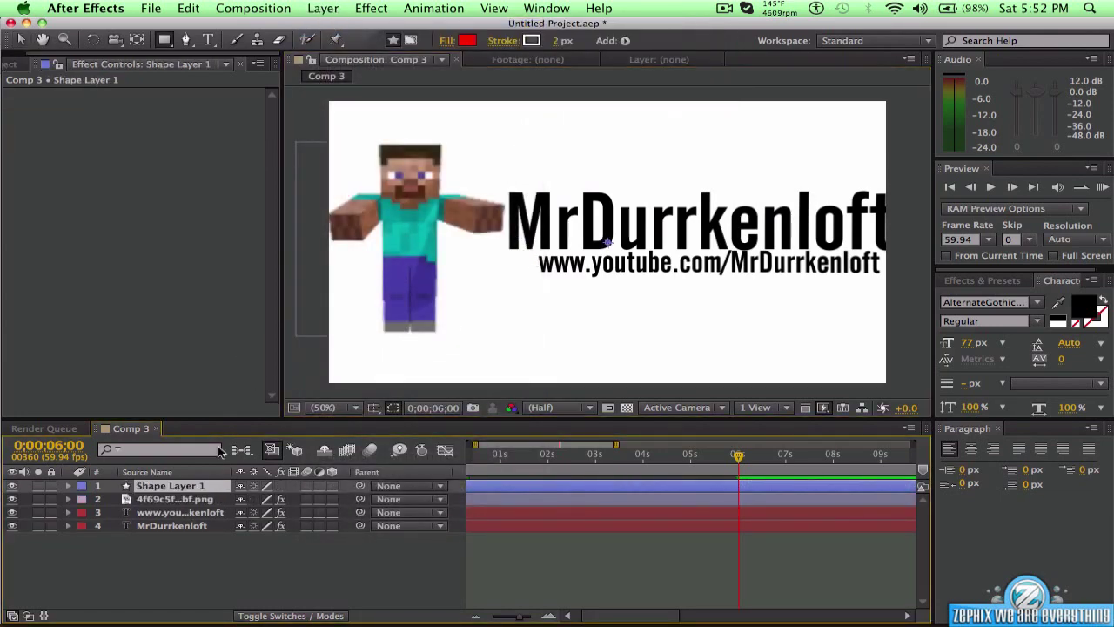
click(365, 8)
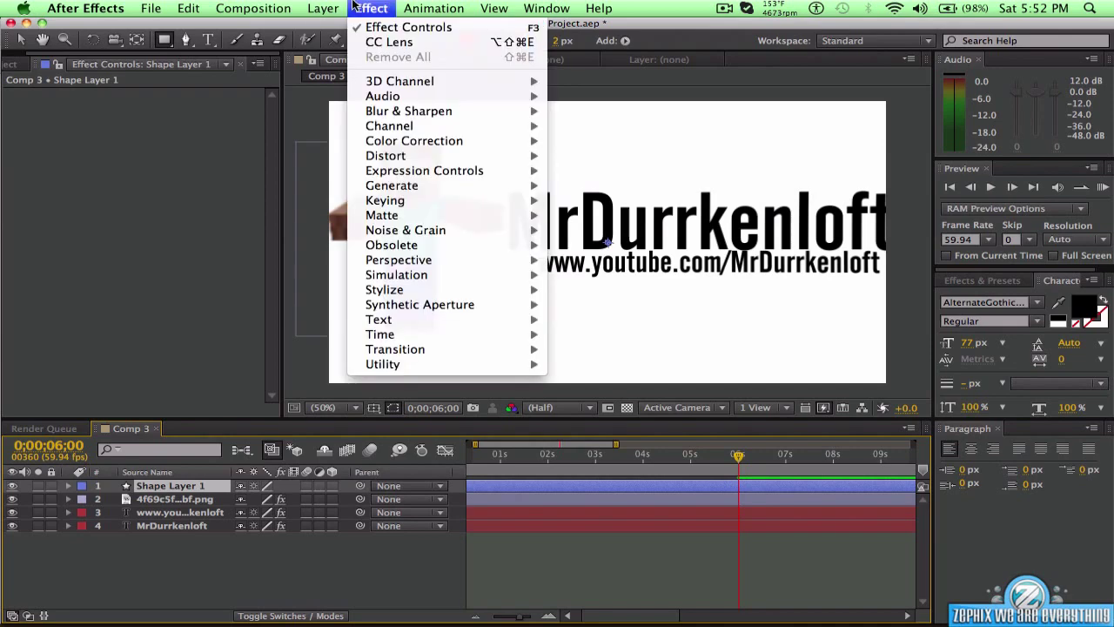
mouse_move(323, 8)
mouse_move(357, 28)
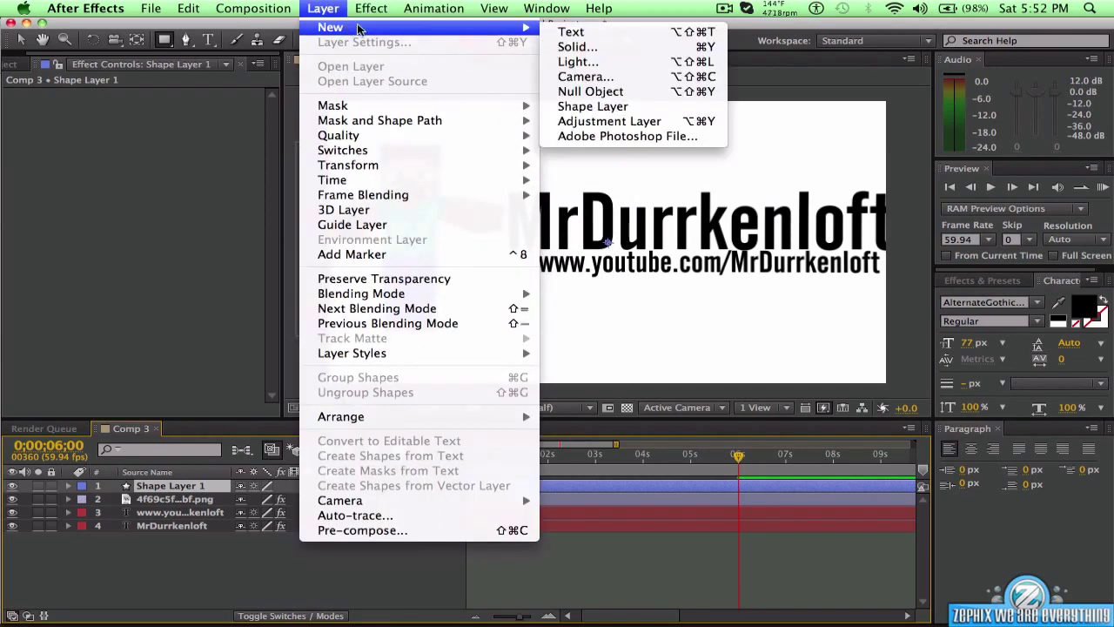
click(578, 91)
right_click(188, 503)
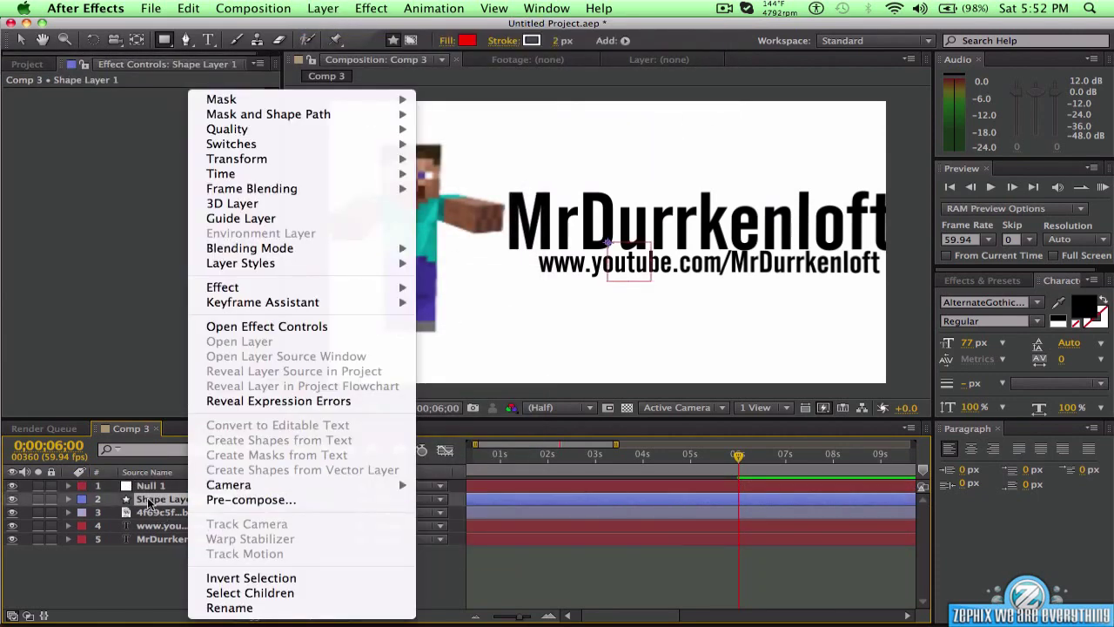
click(155, 503)
click(187, 11)
click(248, 28)
click(188, 9)
click(248, 28)
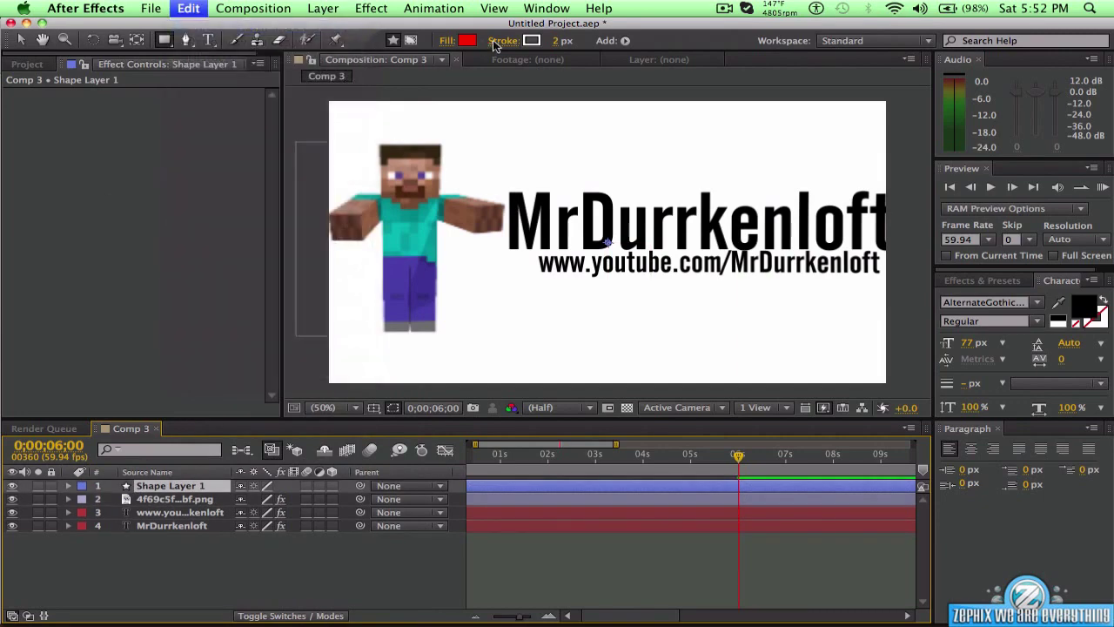
Add a null object layer to the composition.
click(323, 9)
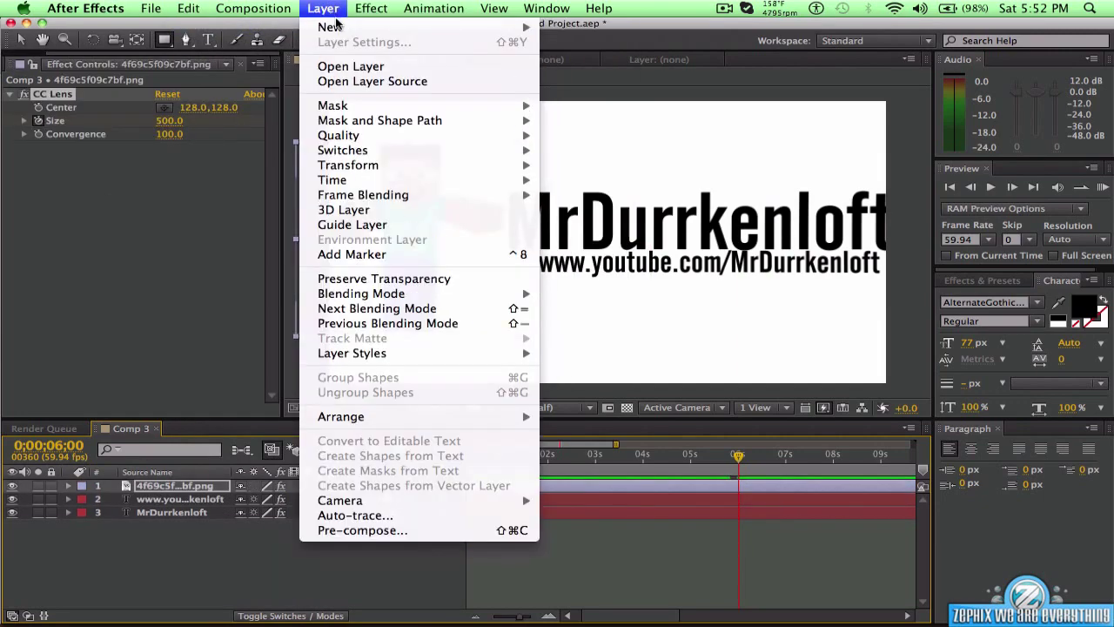
mouse_move(338, 29)
click(590, 91)
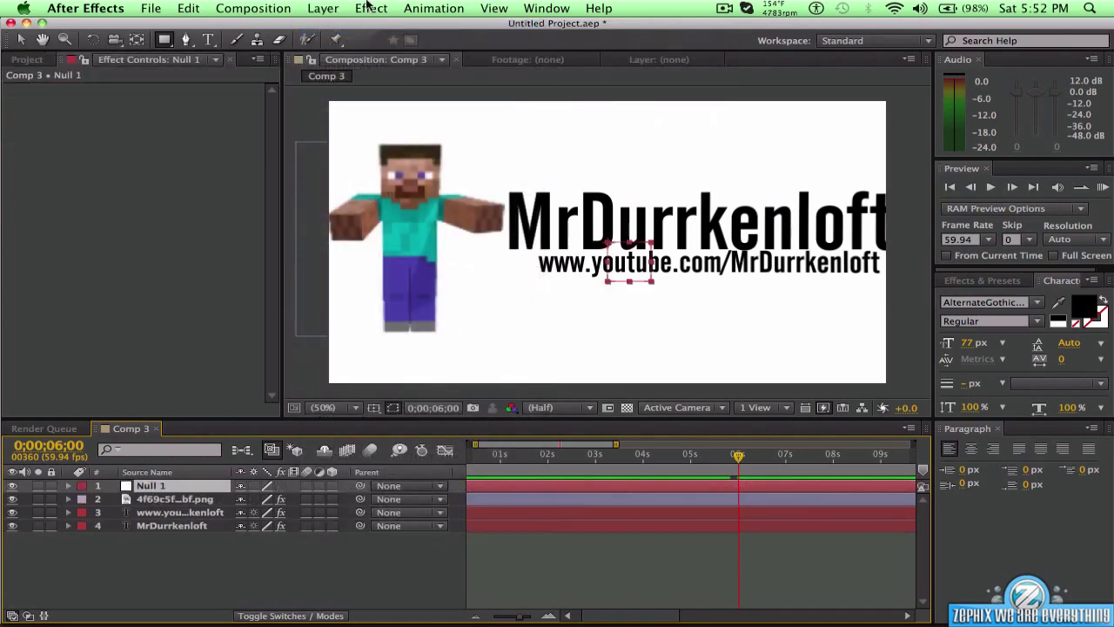
Add a two-node camera layer with the 50mm preset to the composition.
click(323, 9)
mouse_move(337, 29)
click(584, 78)
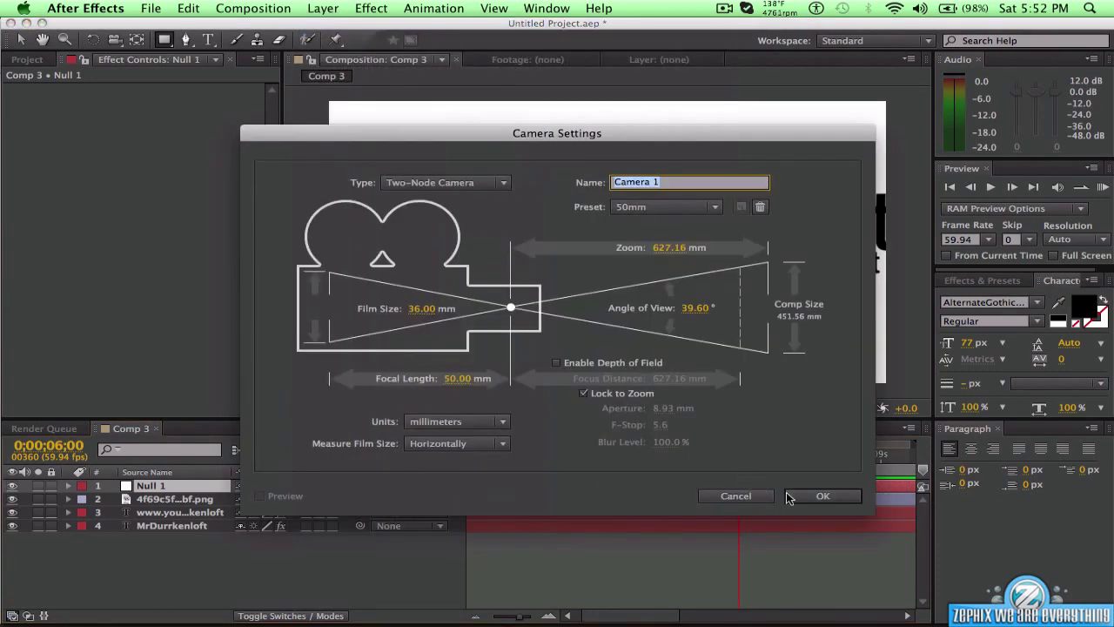
click(788, 494)
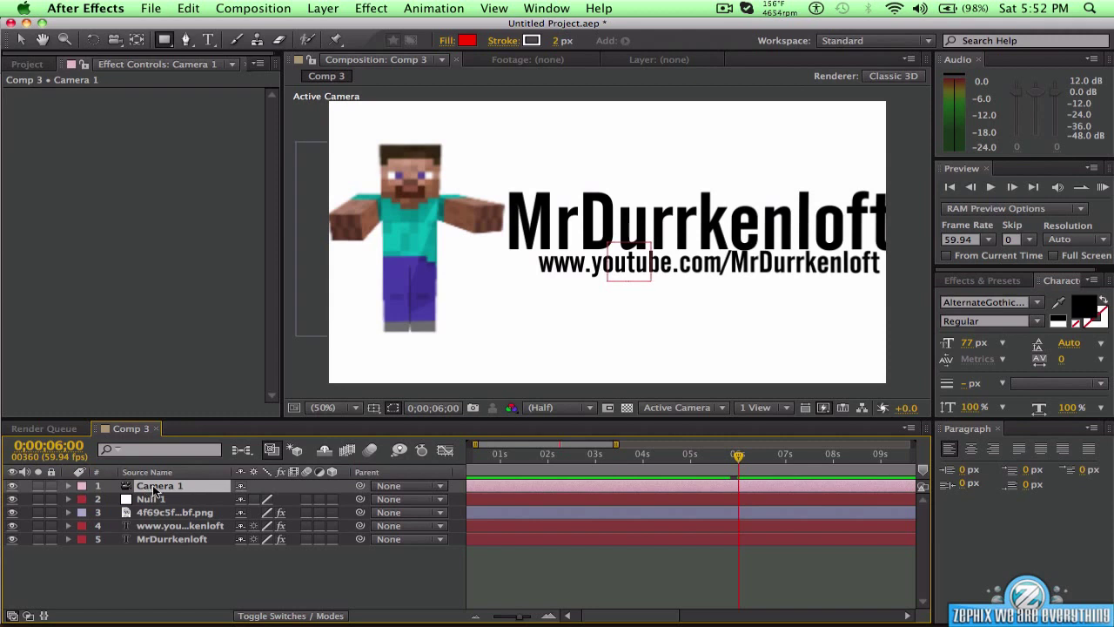
Add the expression wiggle(5,2) to the camera's Position and preview the animation.
key(p)
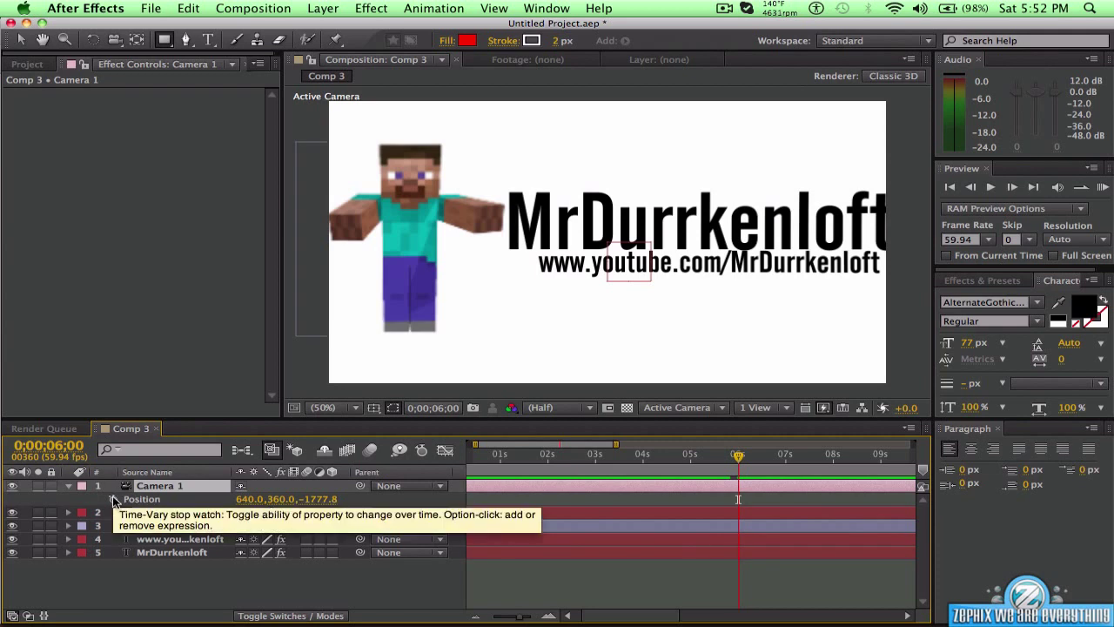
alt+click(114, 500)
key(BackSpace)
text(wiggle(5,2)
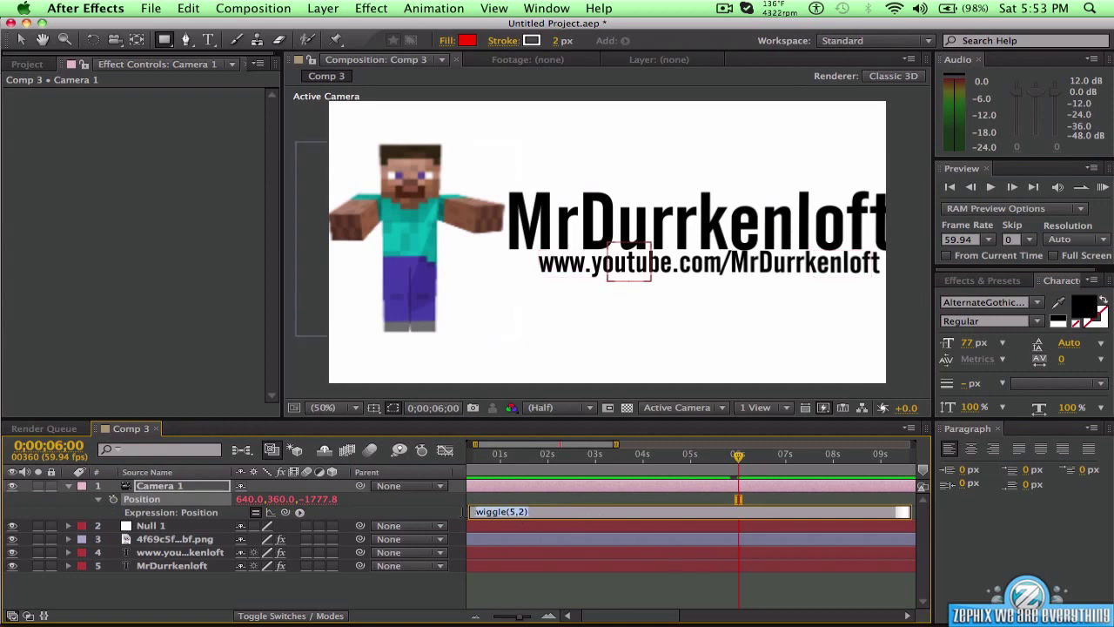
click(447, 516)
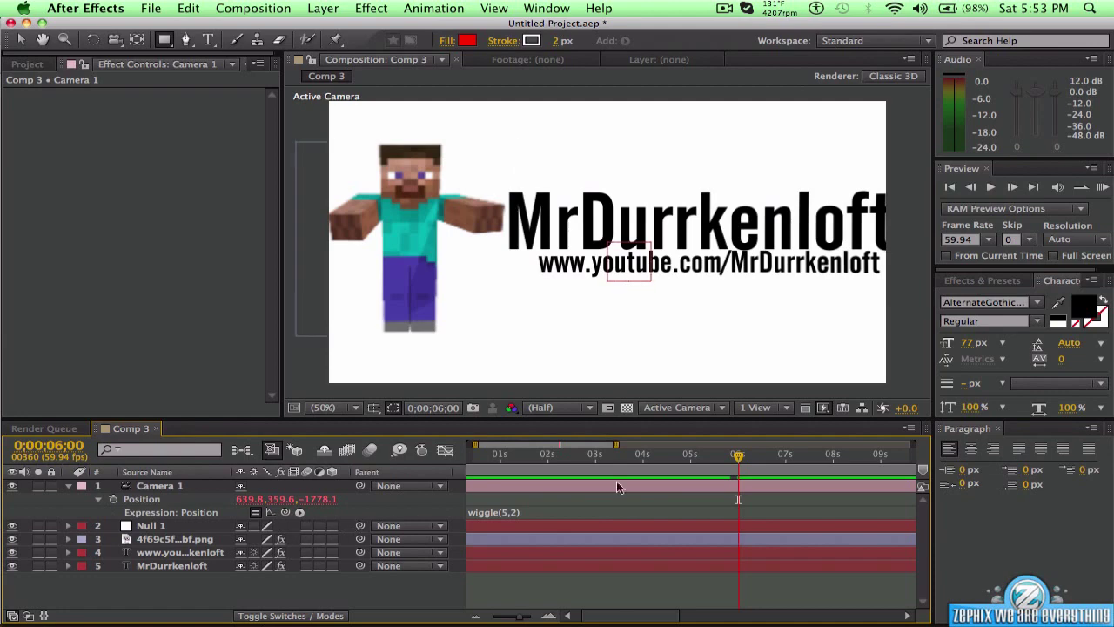
click(1103, 187)
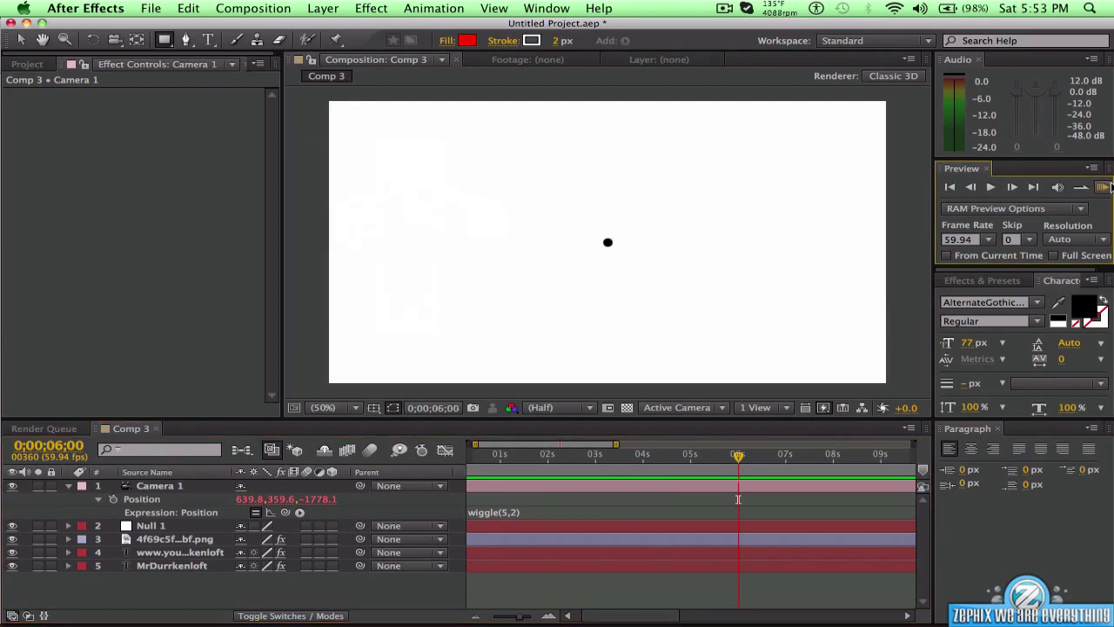
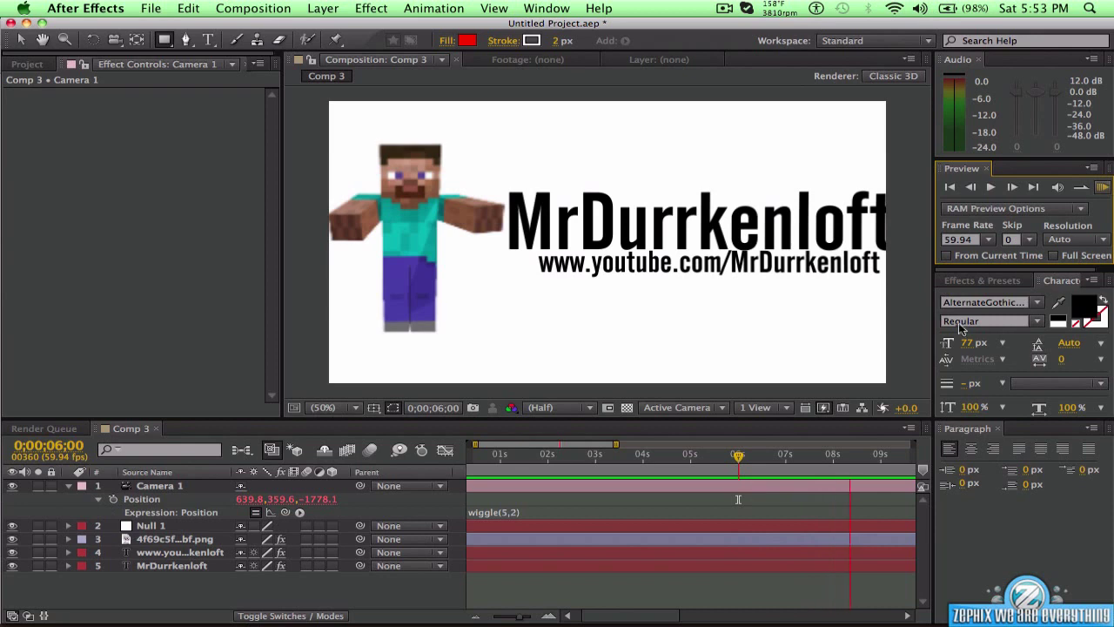
click(684, 227)
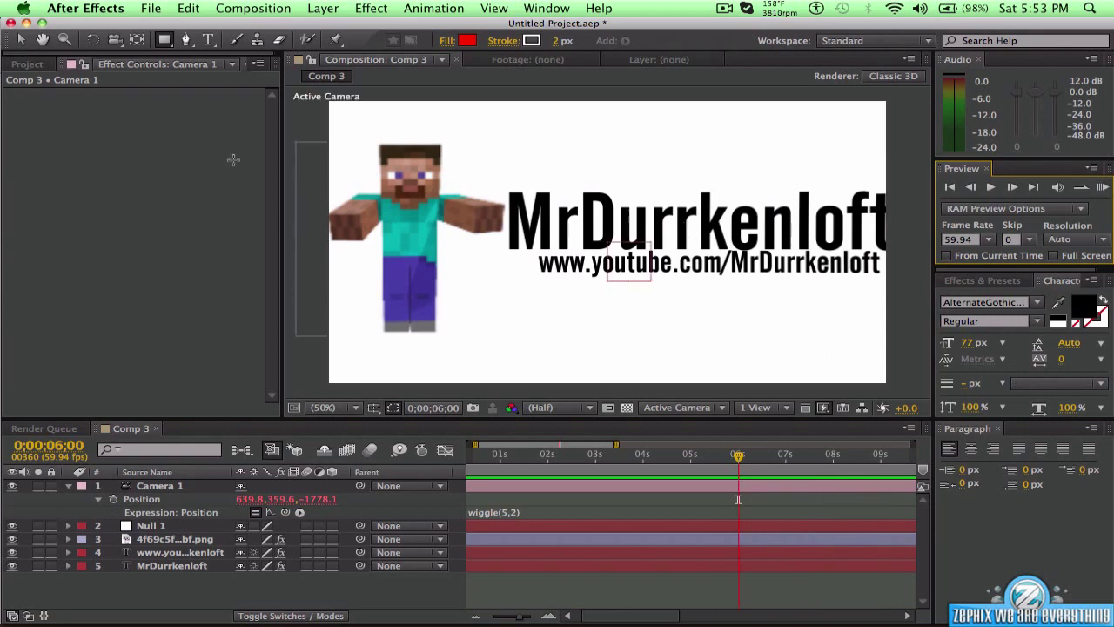
Shift the title text slightly left so it fits inside the frame, and scale the character image down slightly.
click(20, 39)
click(551, 228)
drag(551, 228, 544, 225)
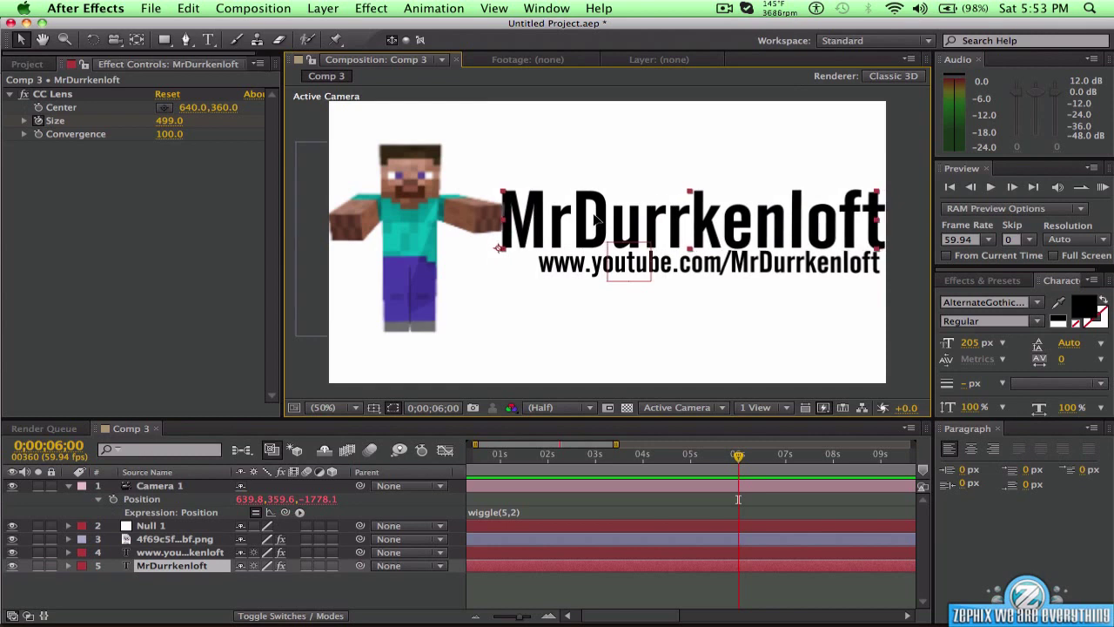
click(414, 186)
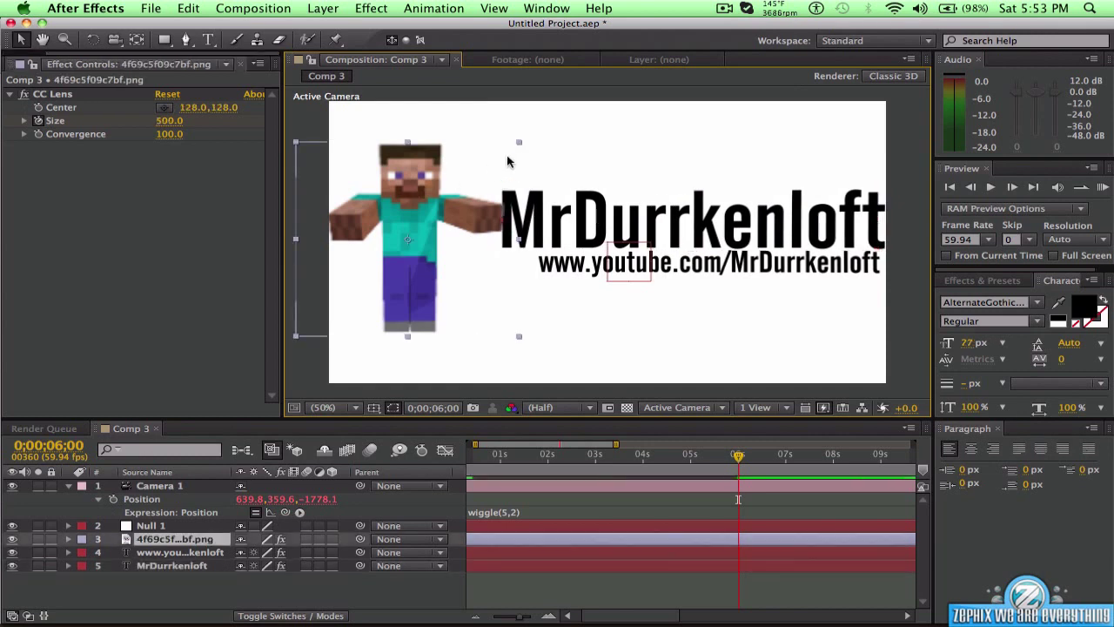
drag(519, 142, 514, 148)
Change the camera's Position expression to wiggle(7,2), preview the animation, and return to the start of the timeline.
click(643, 268)
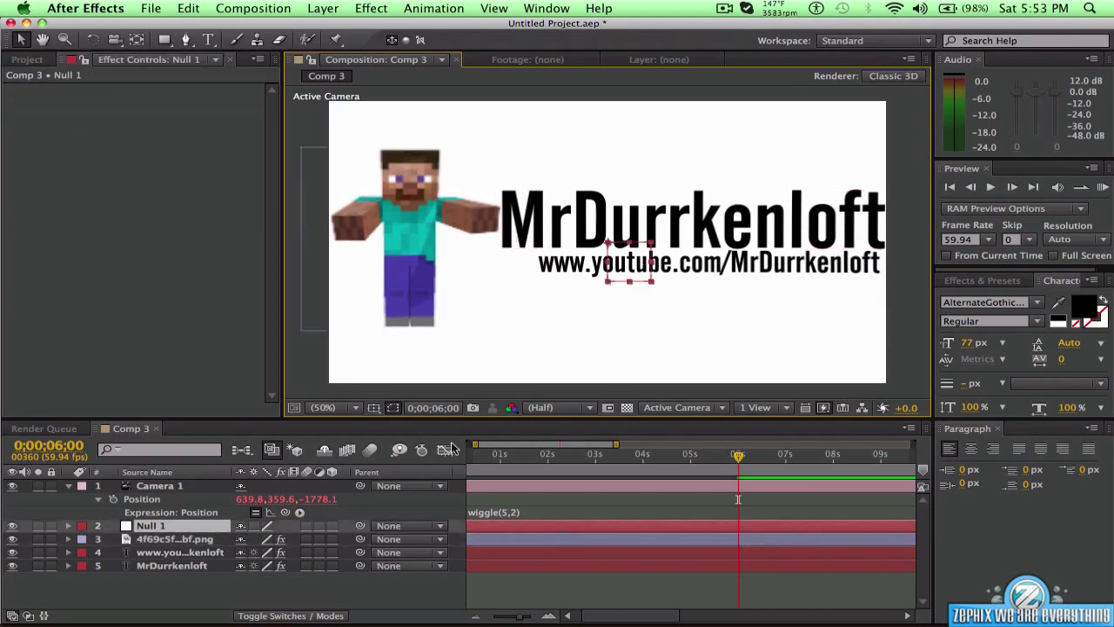
click(388, 510)
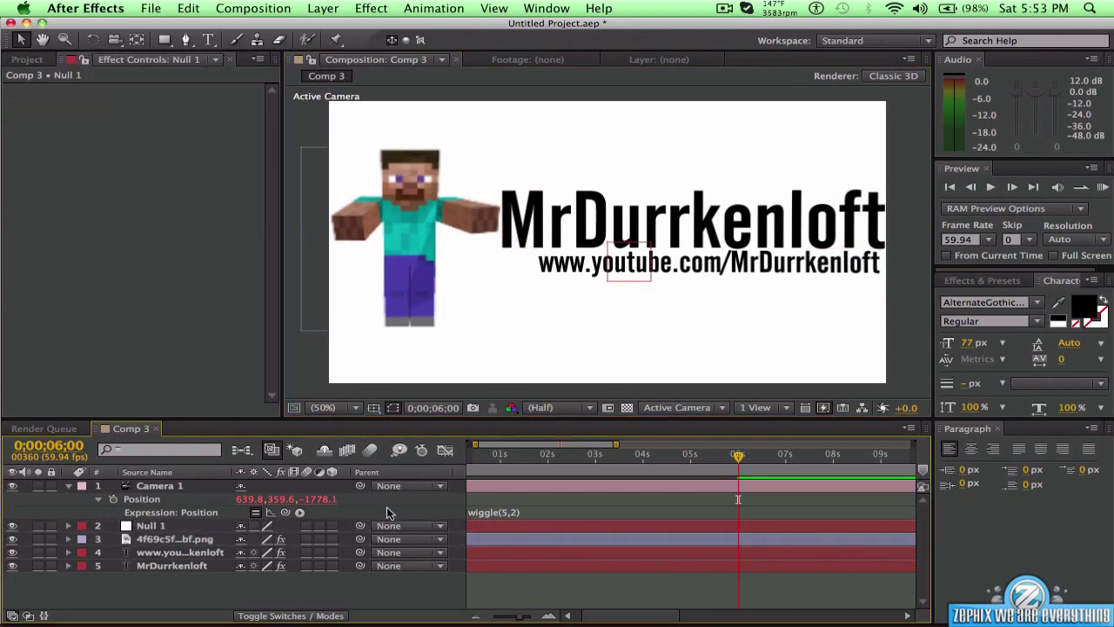
click(493, 511)
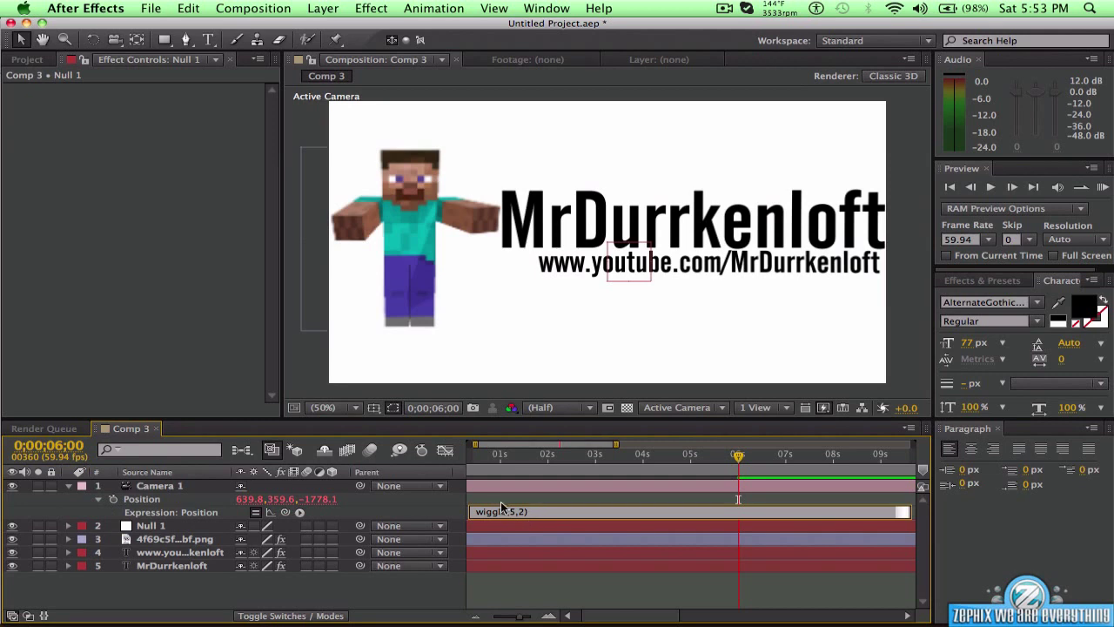
click(467, 527)
key(BackSpace)
click(367, 507)
click(1104, 188)
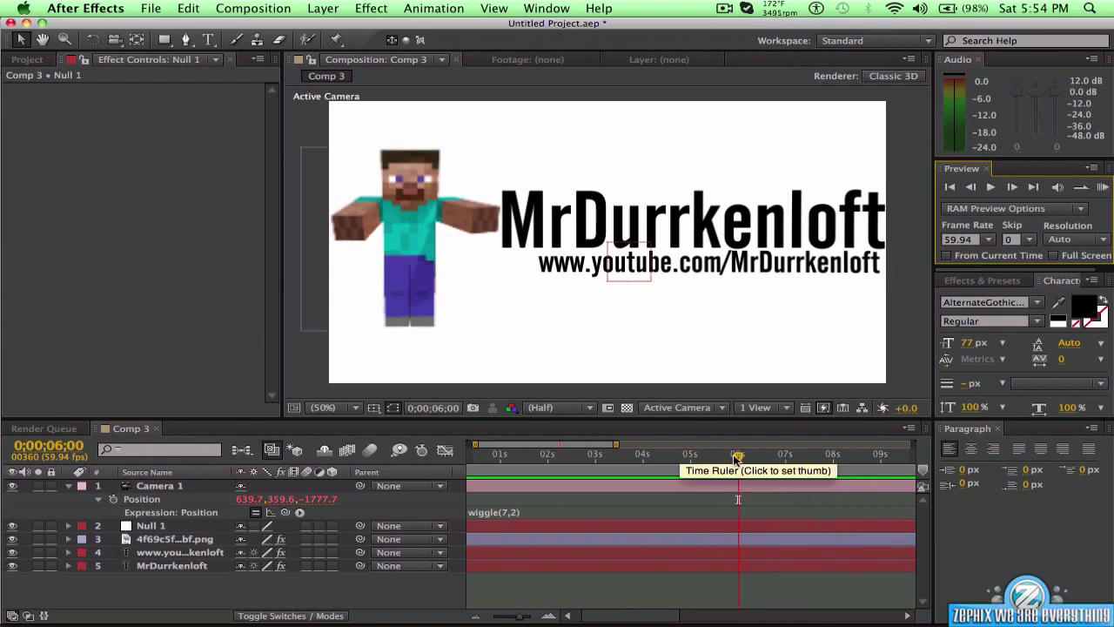
drag(737, 454, 379, 453)
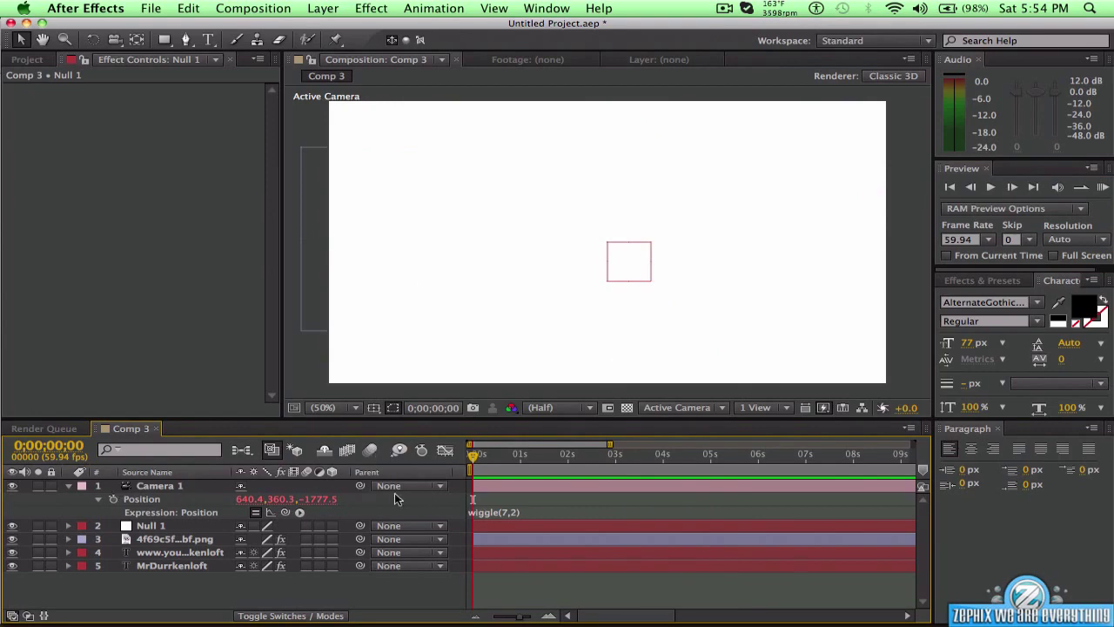
Undo the latest edits one by one, back to before the camera's Position expression was added.
click(189, 9)
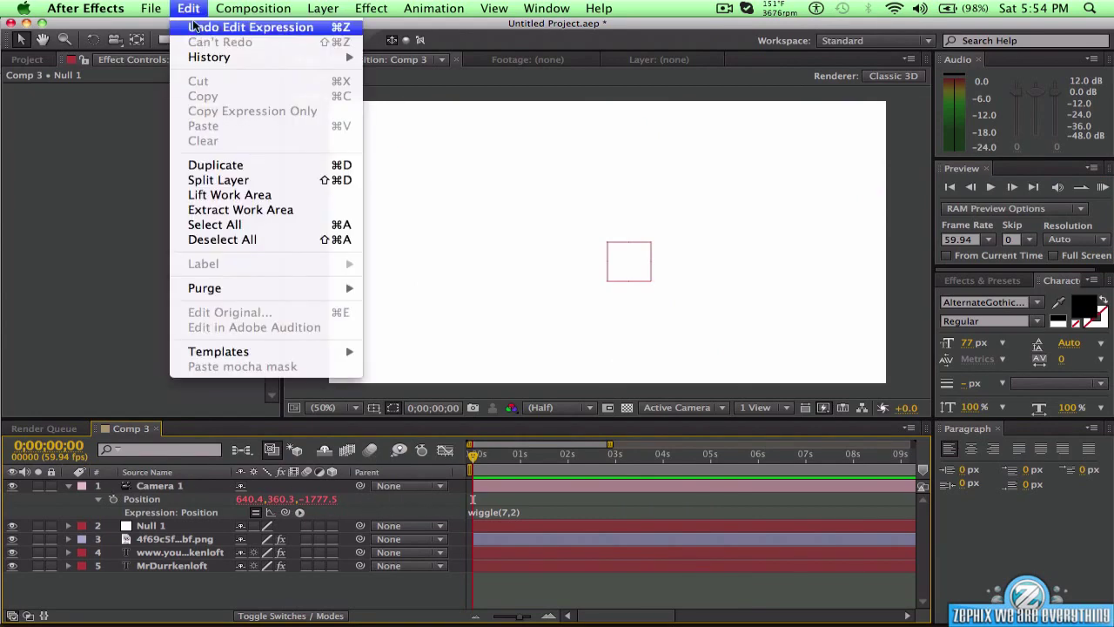
click(197, 27)
click(190, 9)
click(197, 27)
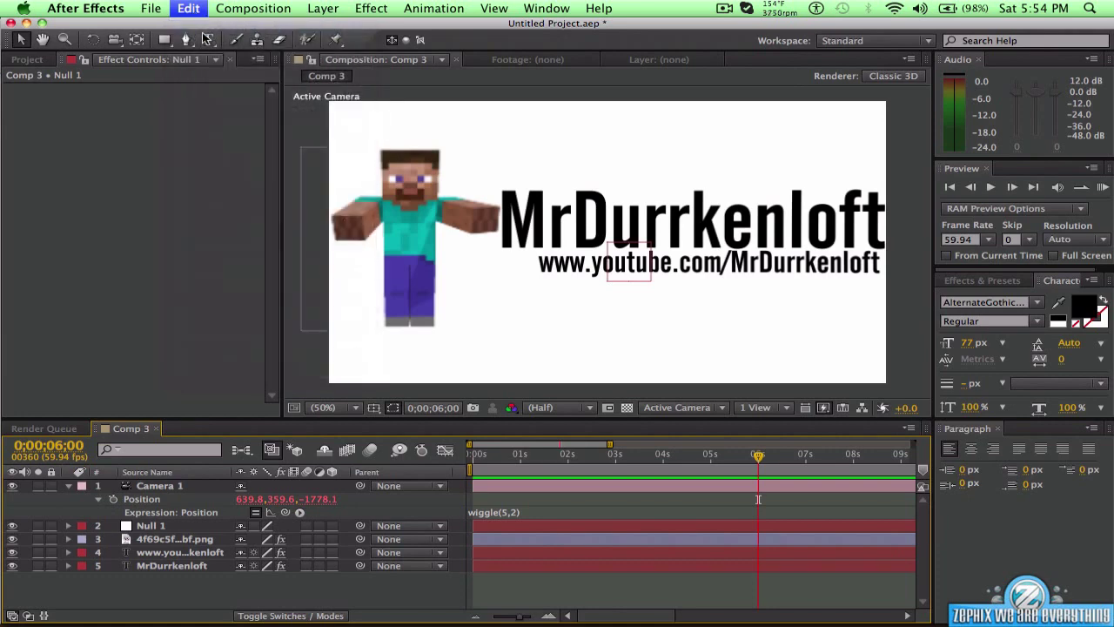
click(189, 9)
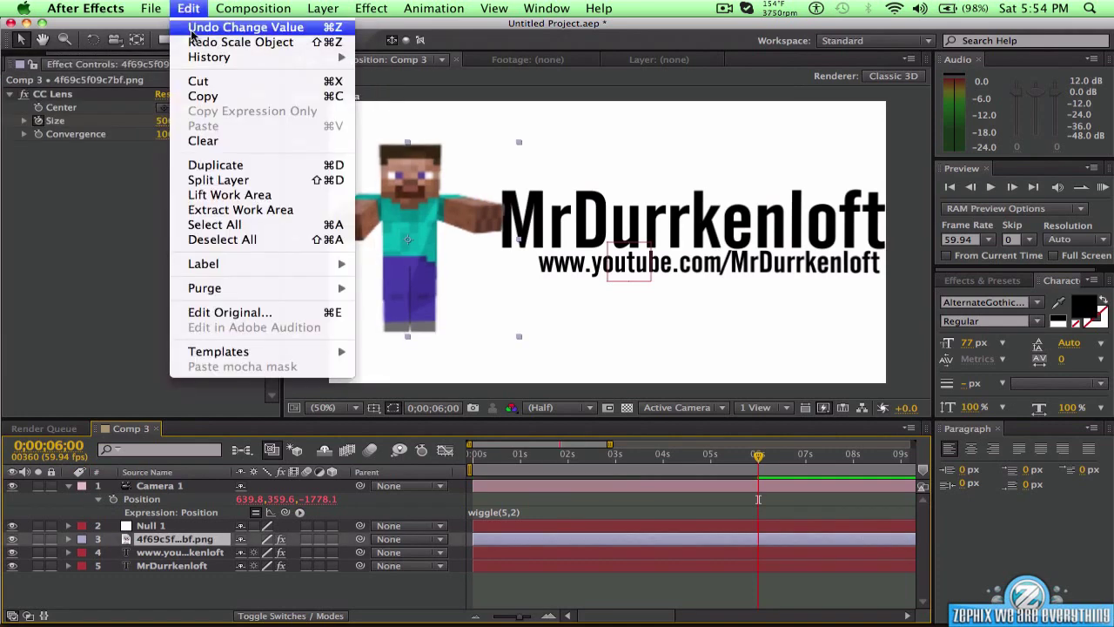
click(193, 31)
click(190, 8)
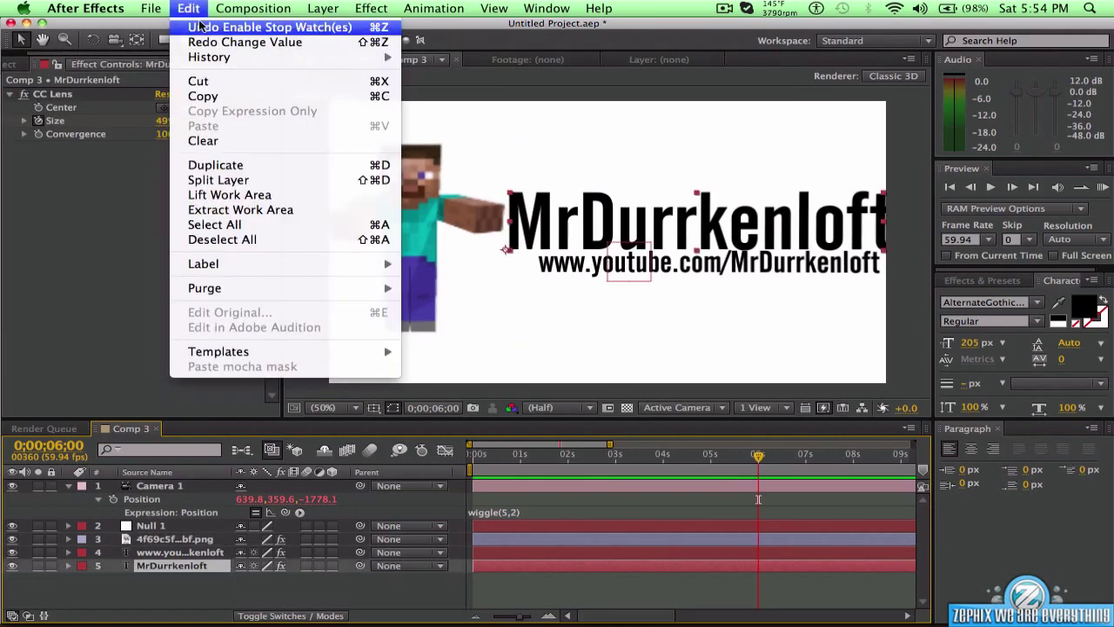
click(200, 27)
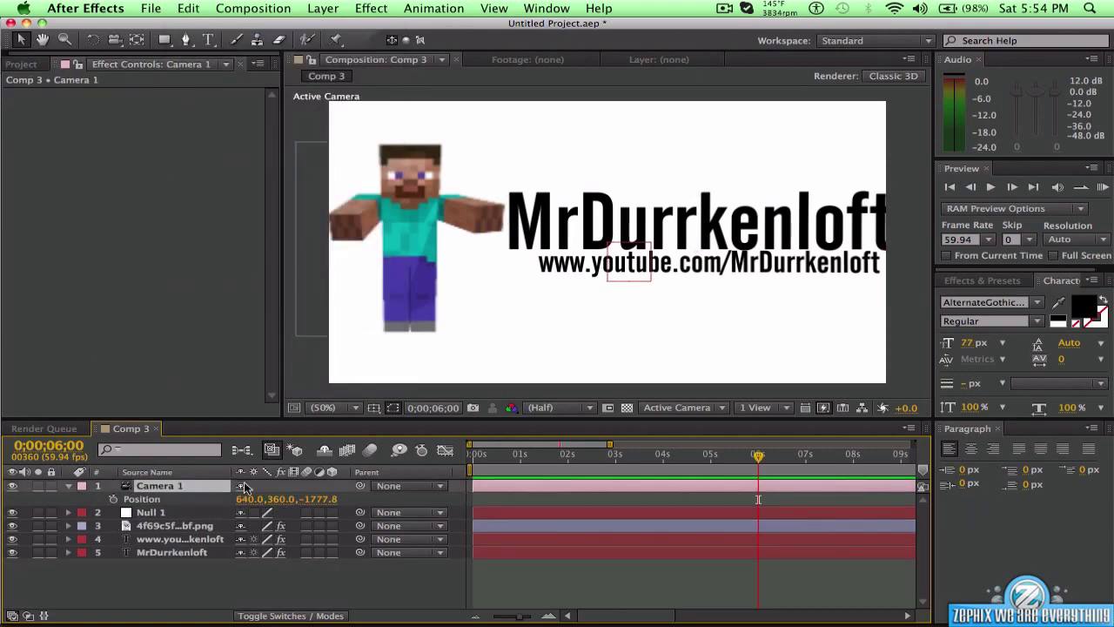
At the start of the timeline, add the expression wiggle(5,2) to the camera's Position and preview the animation.
key(Home)
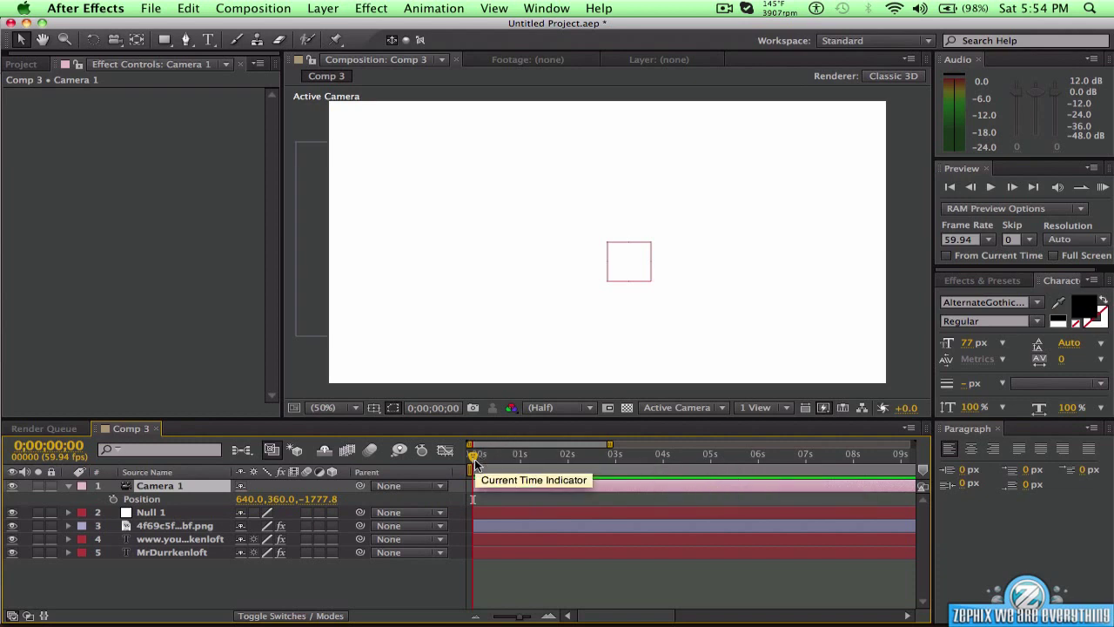
alt+click(113, 497)
key(BackSpace)
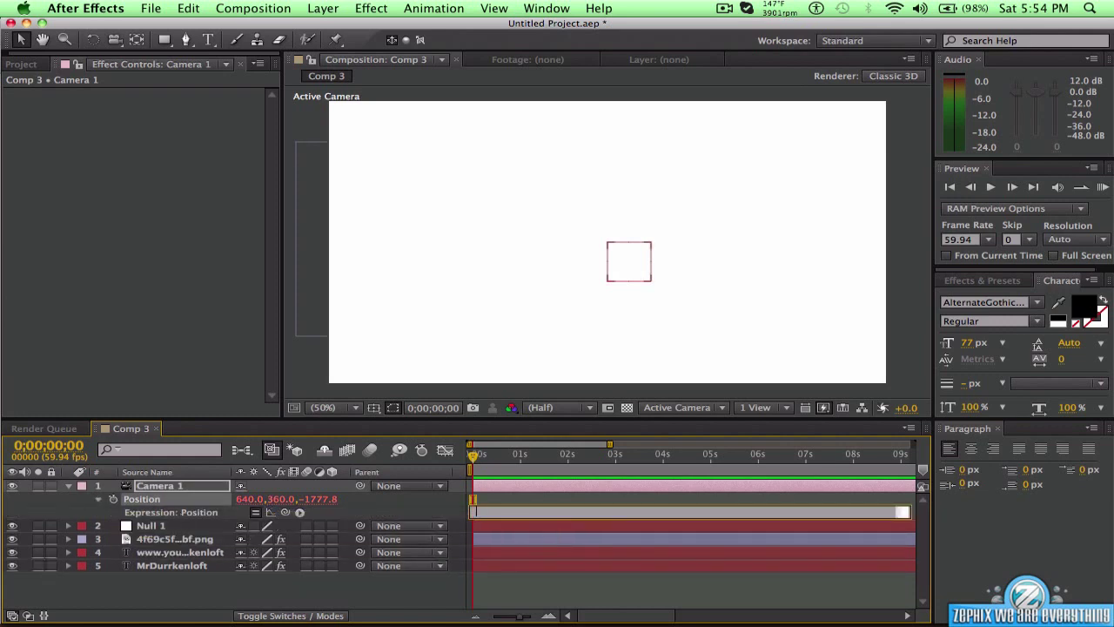
text(wiggle(5,2))
key(Return)
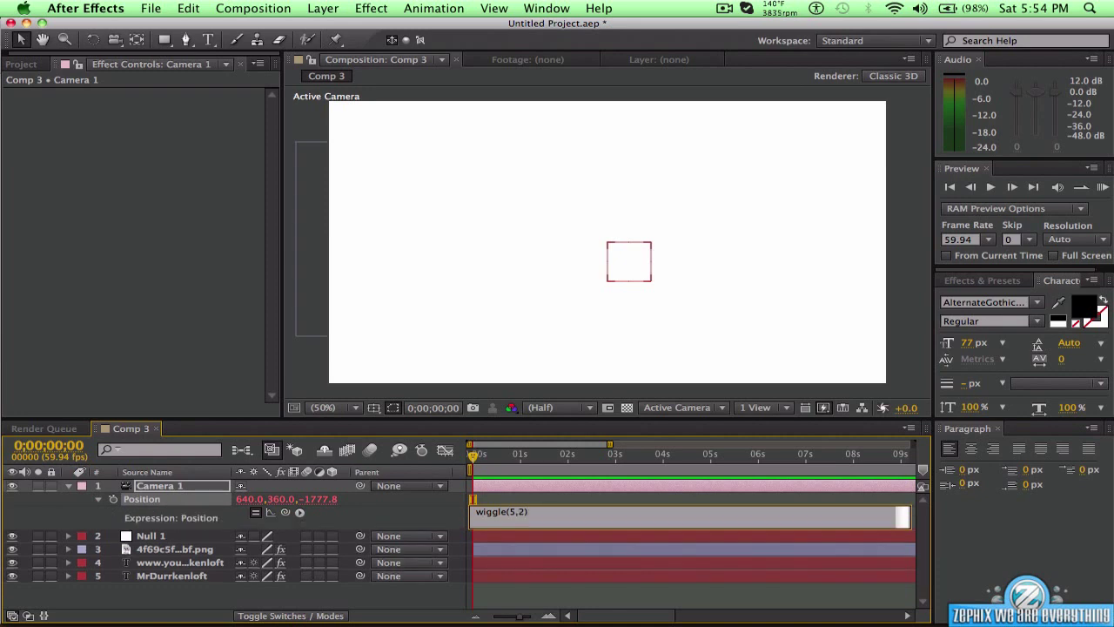
click(419, 523)
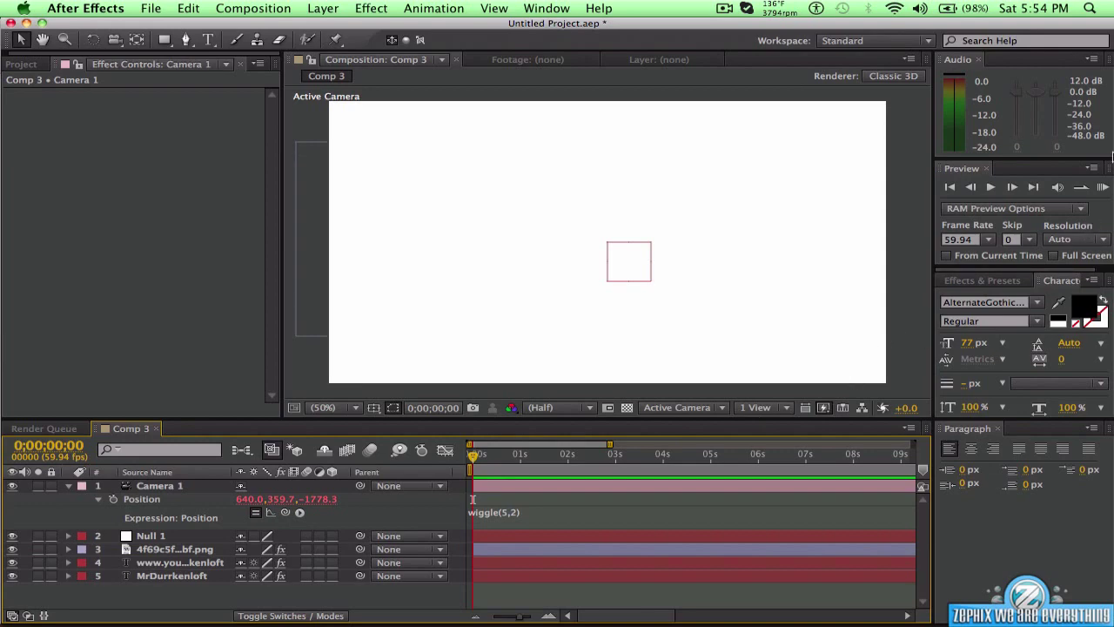
click(1104, 185)
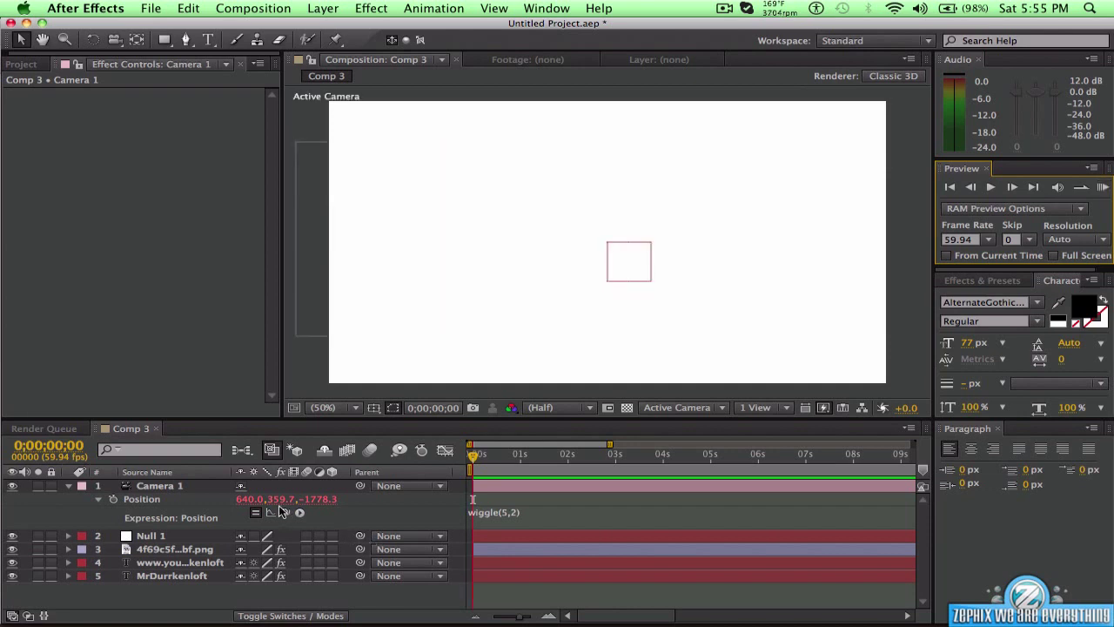
Parent the null to the camera and the character image, URL text and title text to the null, then preview the animation.
drag(359, 537, 140, 493)
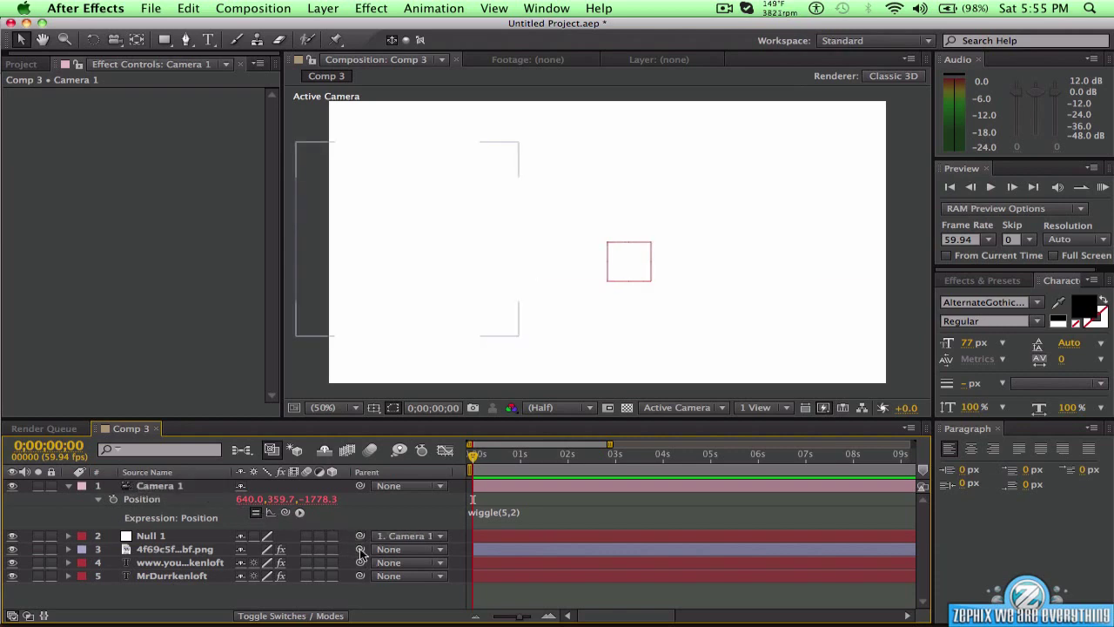
drag(361, 554, 150, 535)
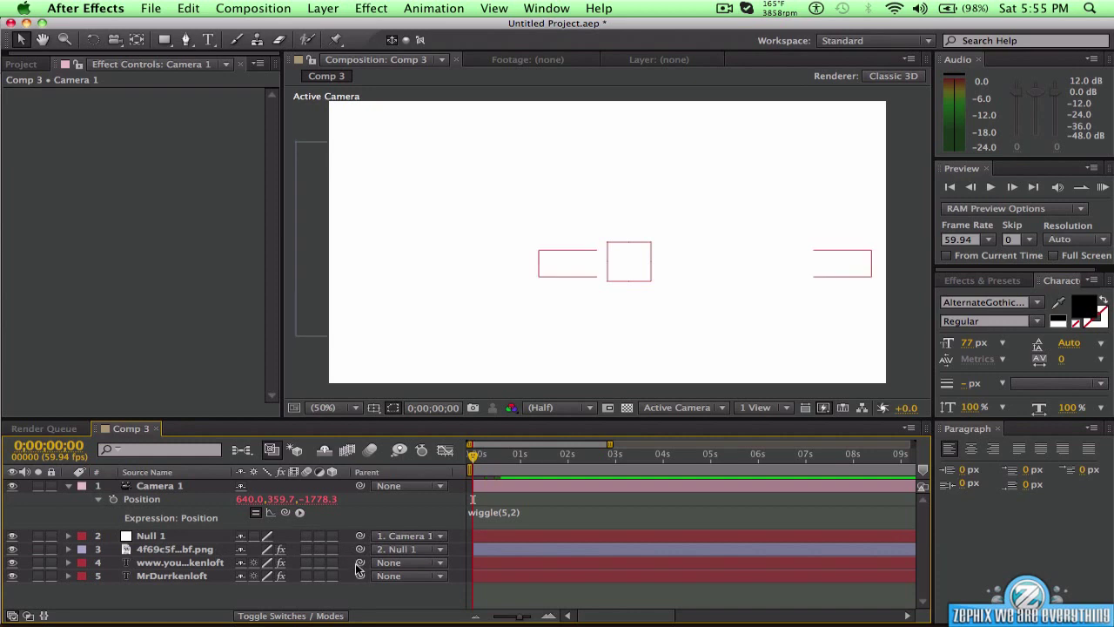
drag(360, 562, 150, 536)
drag(360, 575, 150, 536)
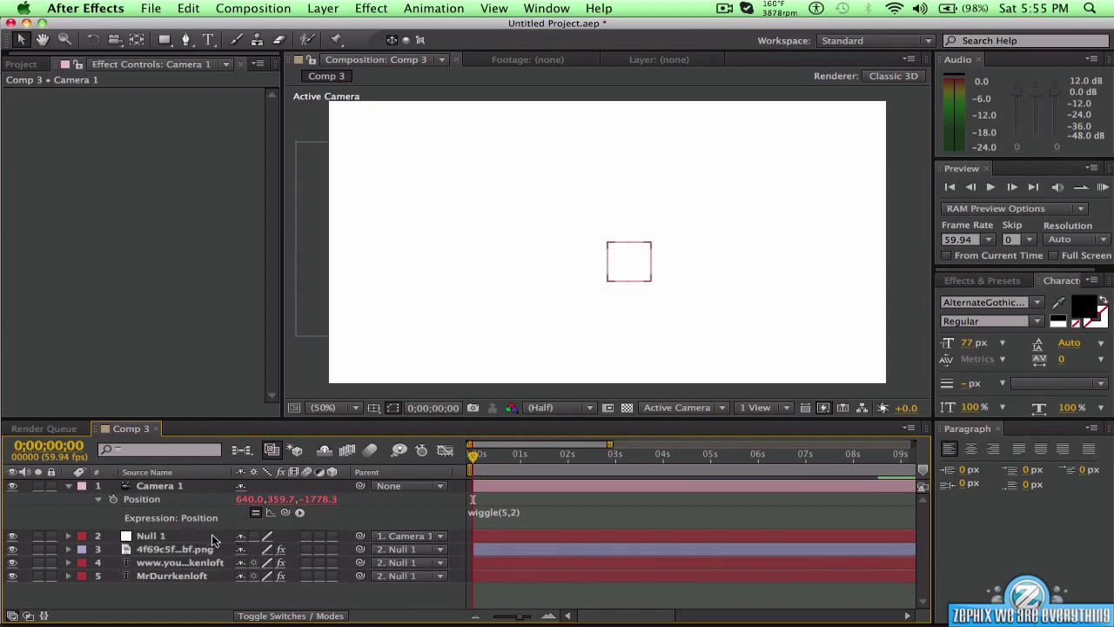
click(1103, 187)
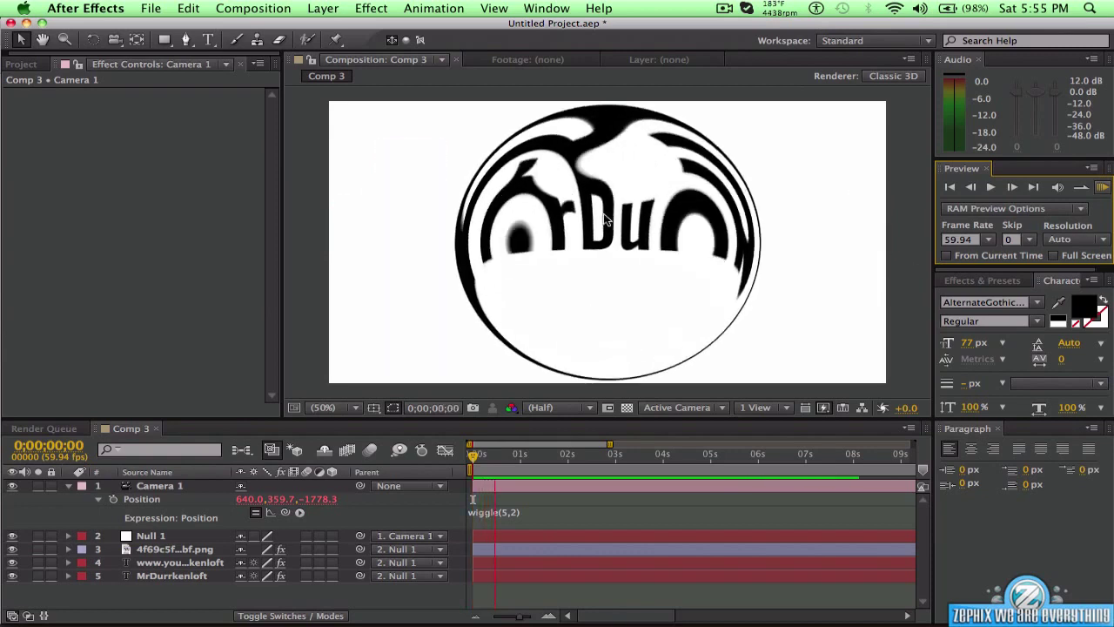
click(992, 185)
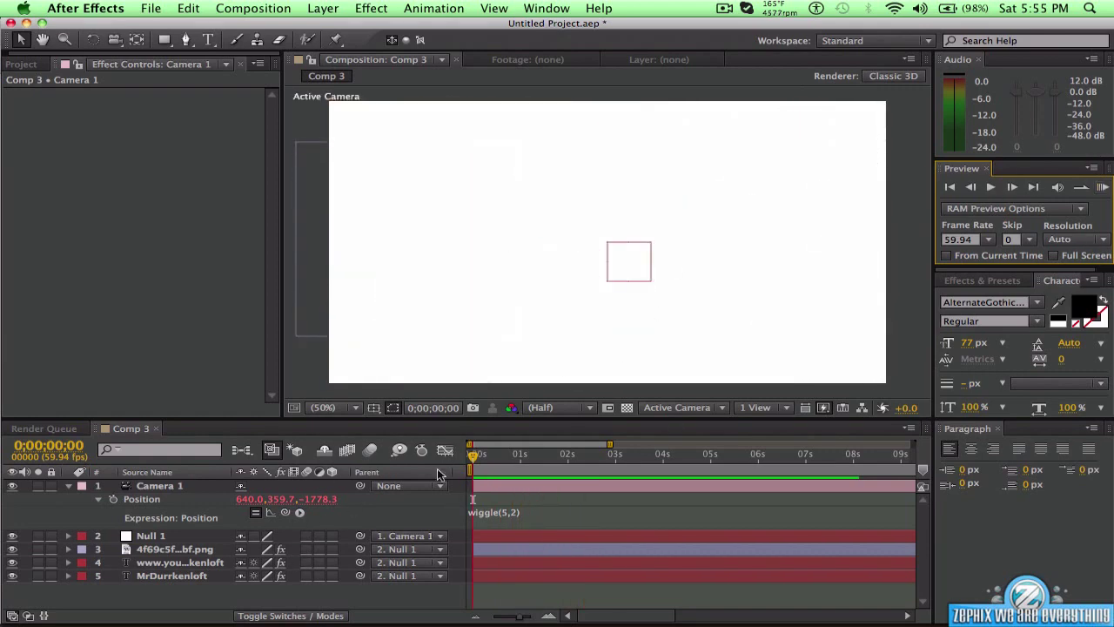
Nudge the title text layer slightly left in the composition.
click(179, 575)
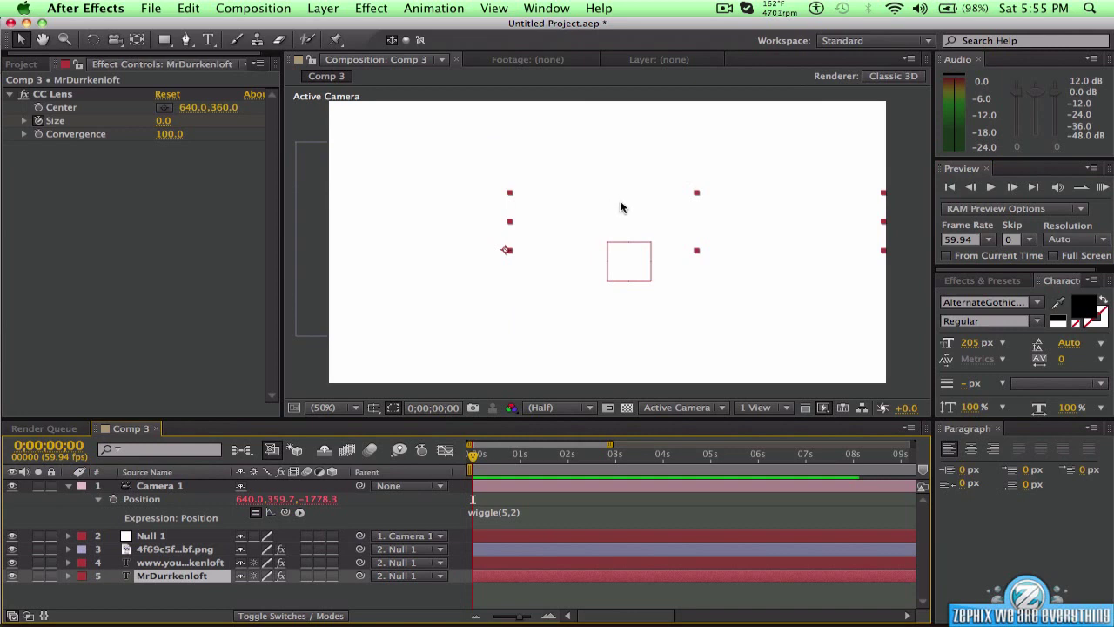
key(Return)
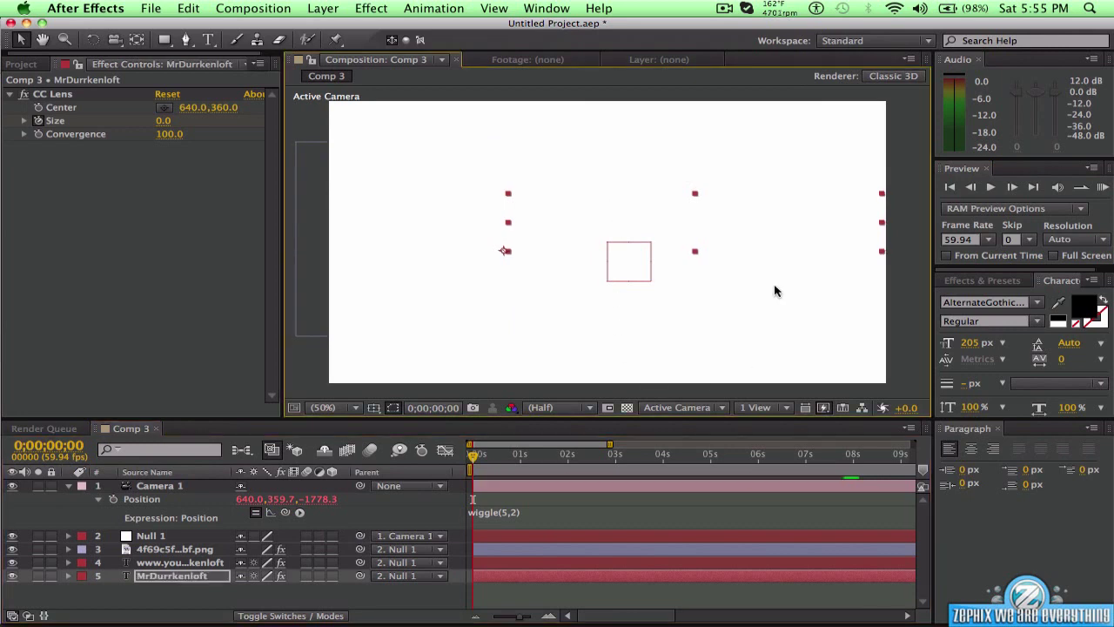
click(137, 220)
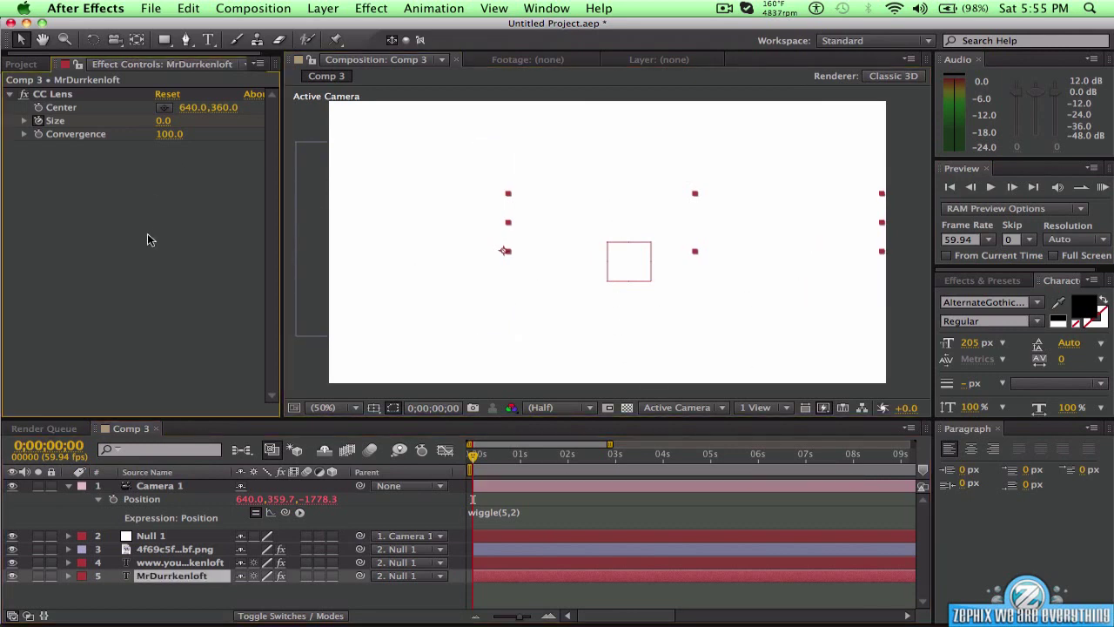